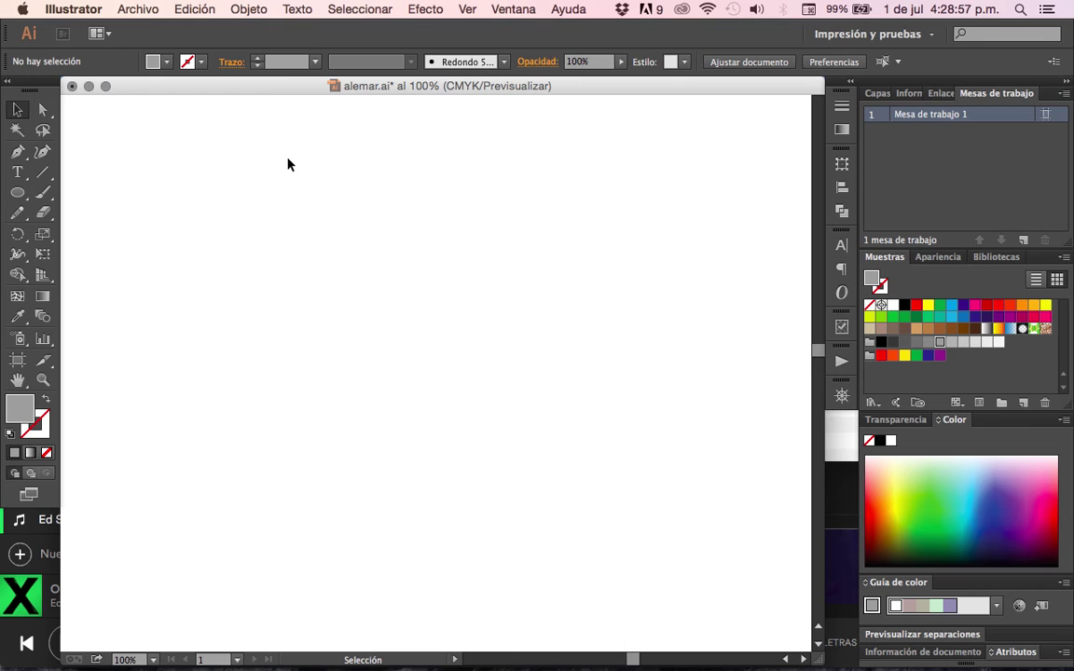
Drag the SICA logo screenshot from the Finder desktop into alemar.ai and centre it on the artboard.
click(663, 629)
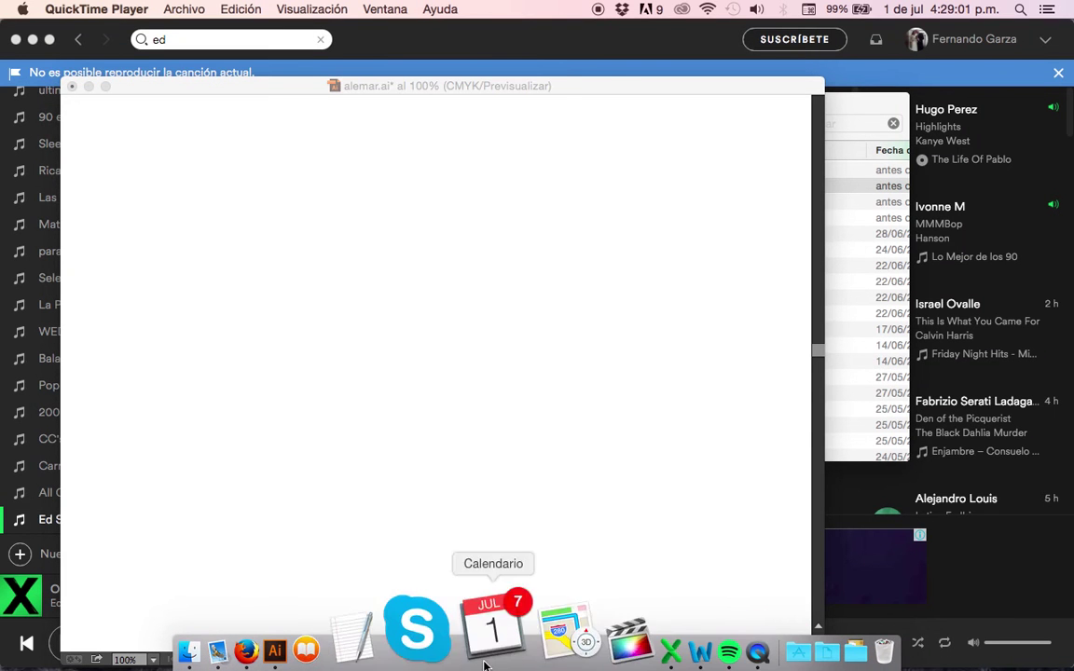
click(380, 645)
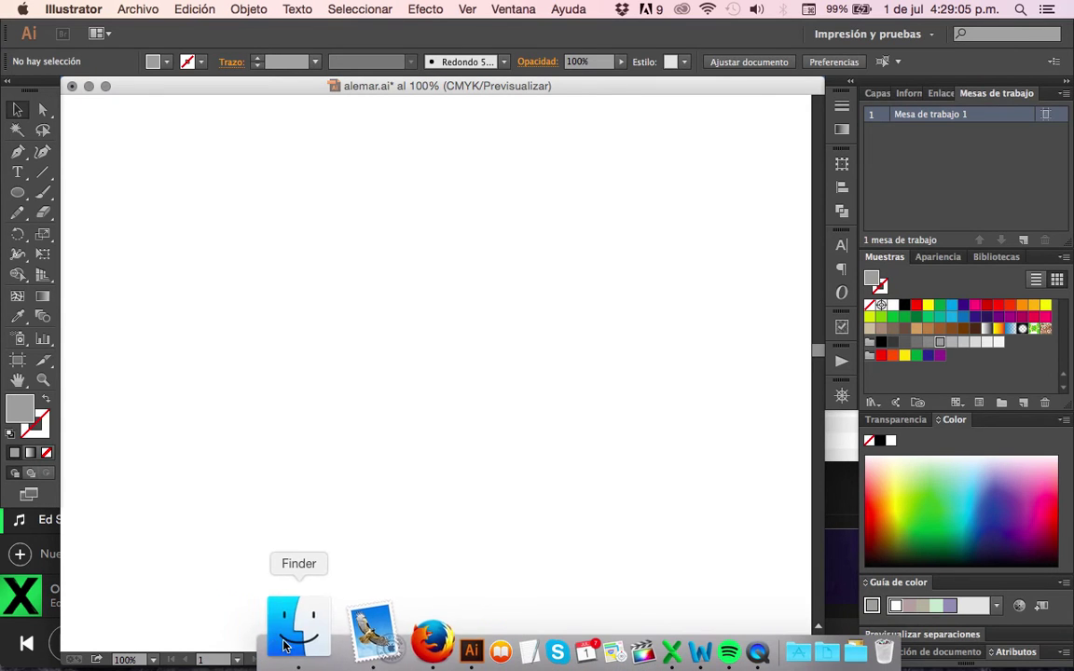
click(293, 629)
click(470, 169)
click(495, 187)
drag(494, 186, 224, 452)
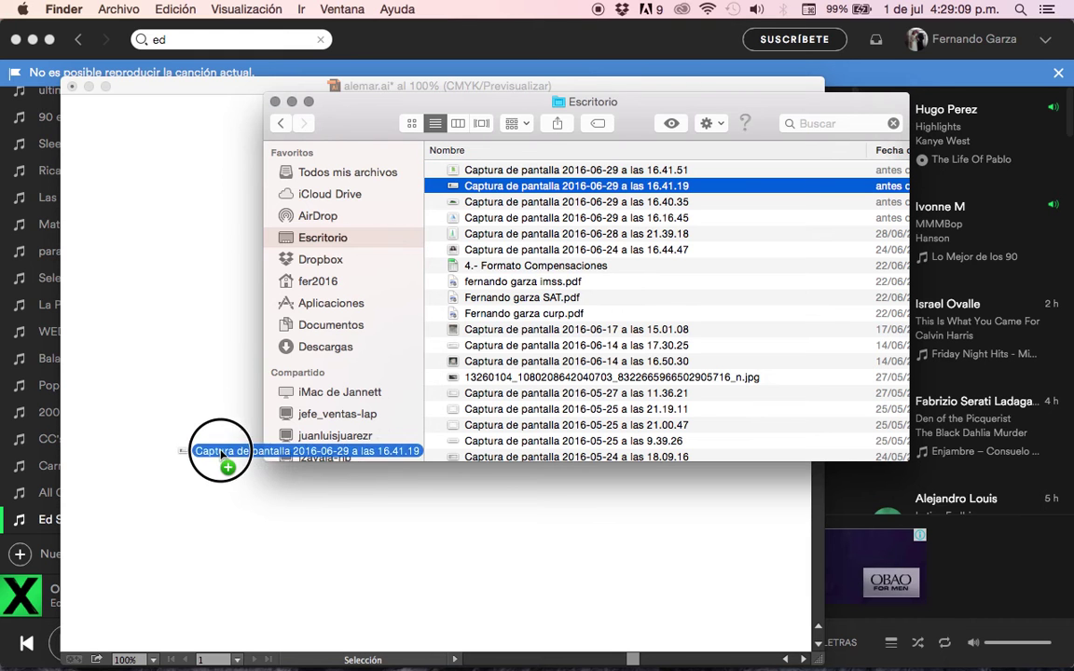
click(199, 407)
drag(200, 408, 388, 276)
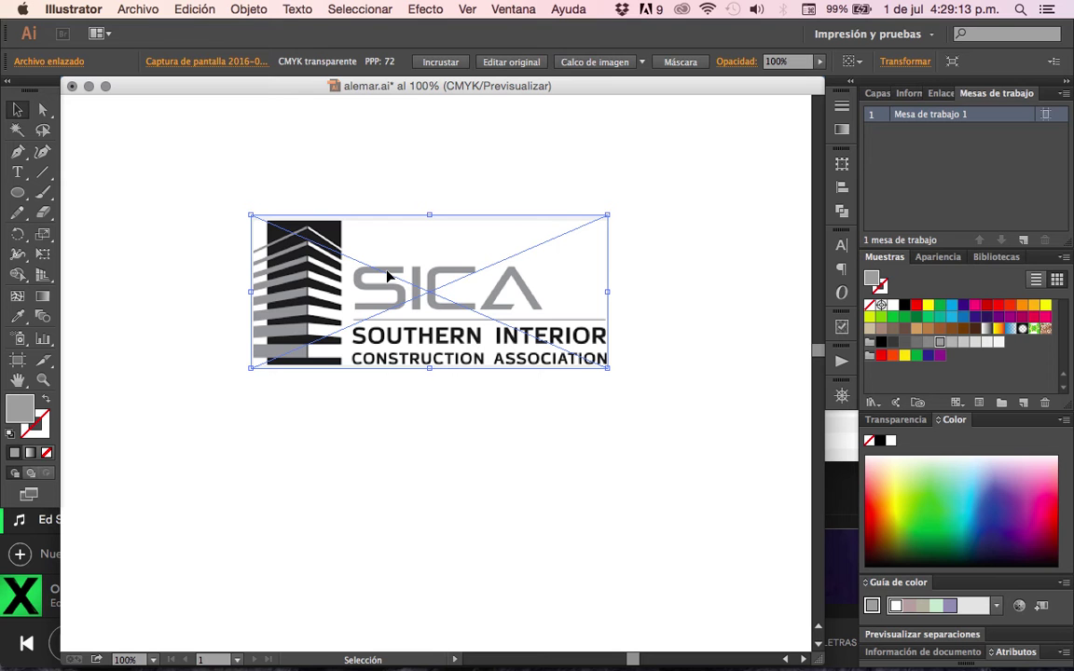
click(226, 267)
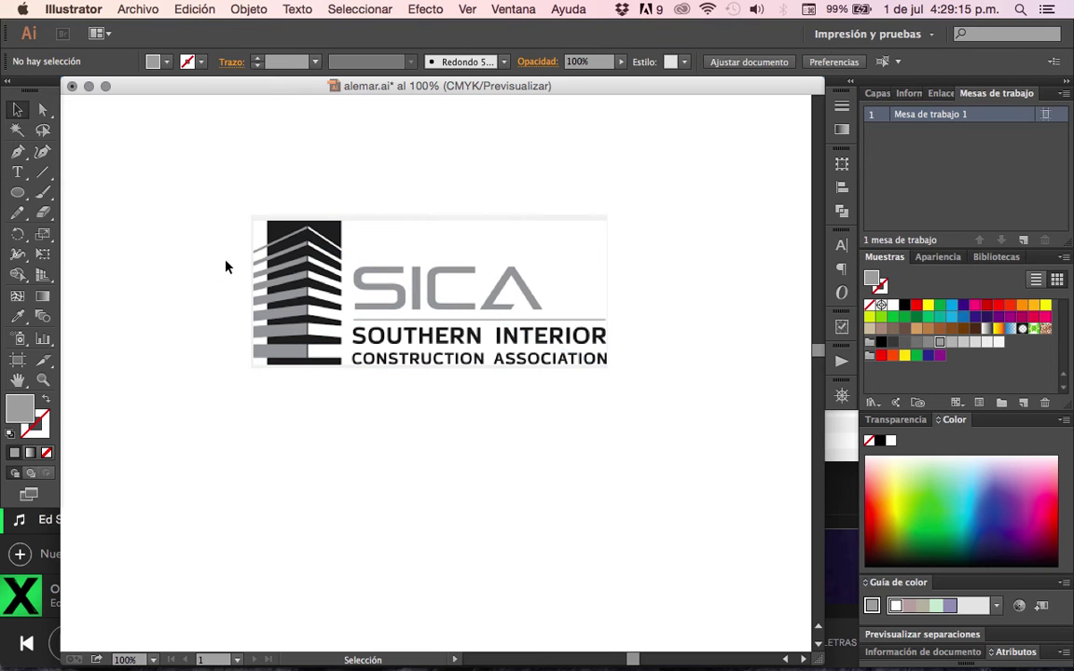
Zoom in on the logo and draw a rectangle over its black tower block.
key(super+plus)
key(super+plus)
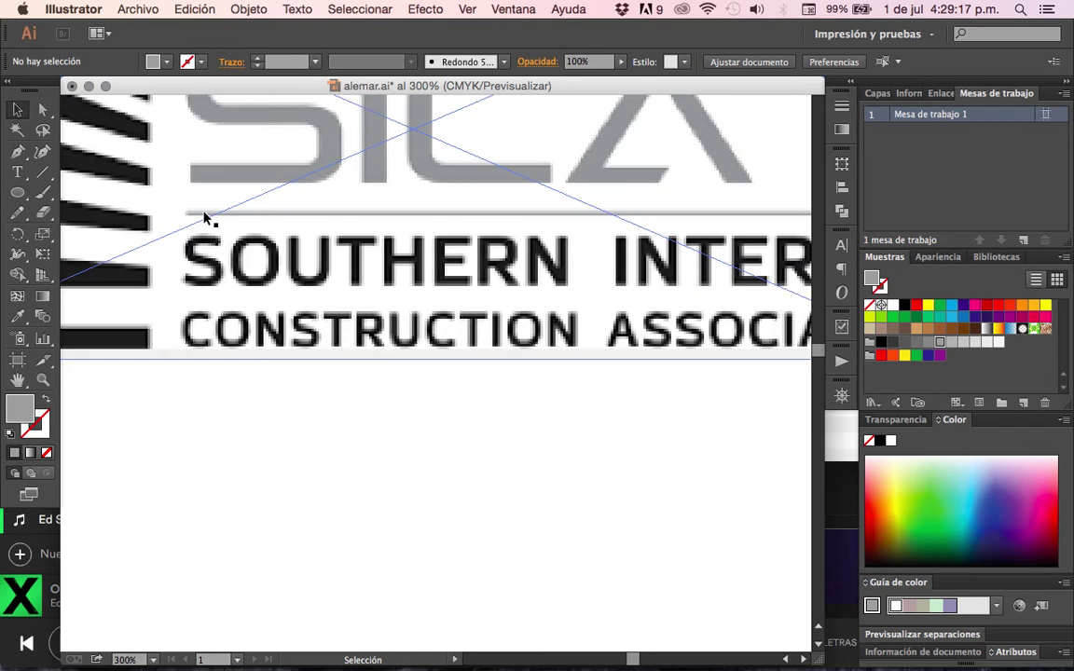
scroll(207, 218, up, 3)
scroll(207, 218, left, 8)
scroll(207, 218, up, 2)
scroll(207, 219, right, 2)
scroll(207, 218, up, 3)
drag(17, 192, 66, 194)
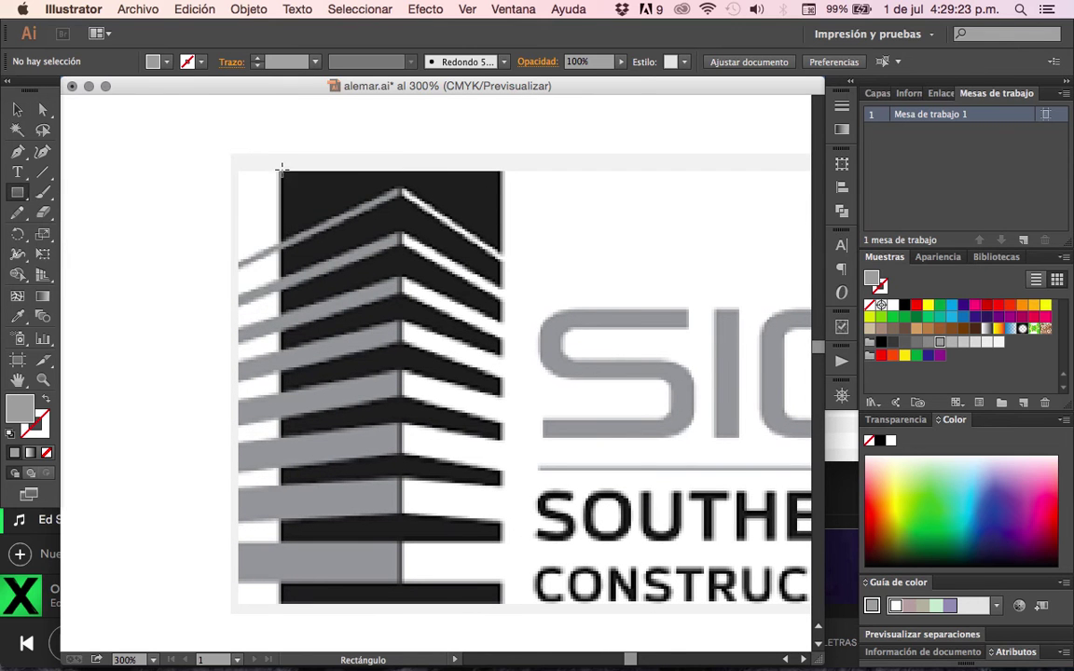
mouse_move(275, 170)
mouse_down()
mouse_move(513, 608)
mouse_move(495, 606)
mouse_move(505, 604)
mouse_up()
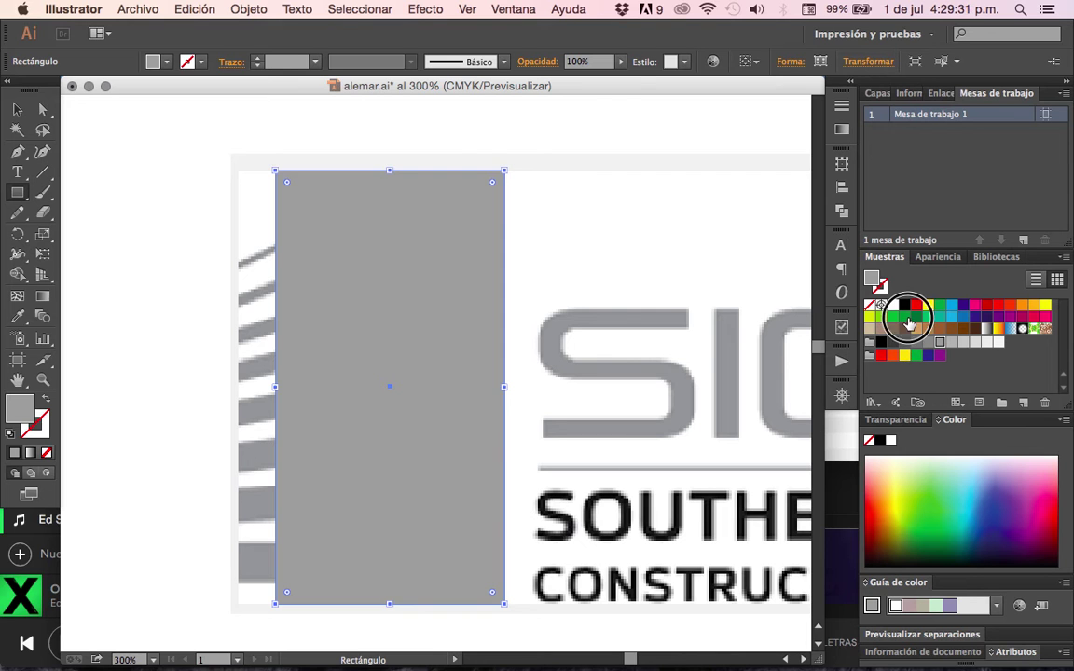
Fill the rectangle green and send it behind the logo image with Organizar > Enviar detrás.
click(905, 317)
click(17, 109)
right_click(307, 293)
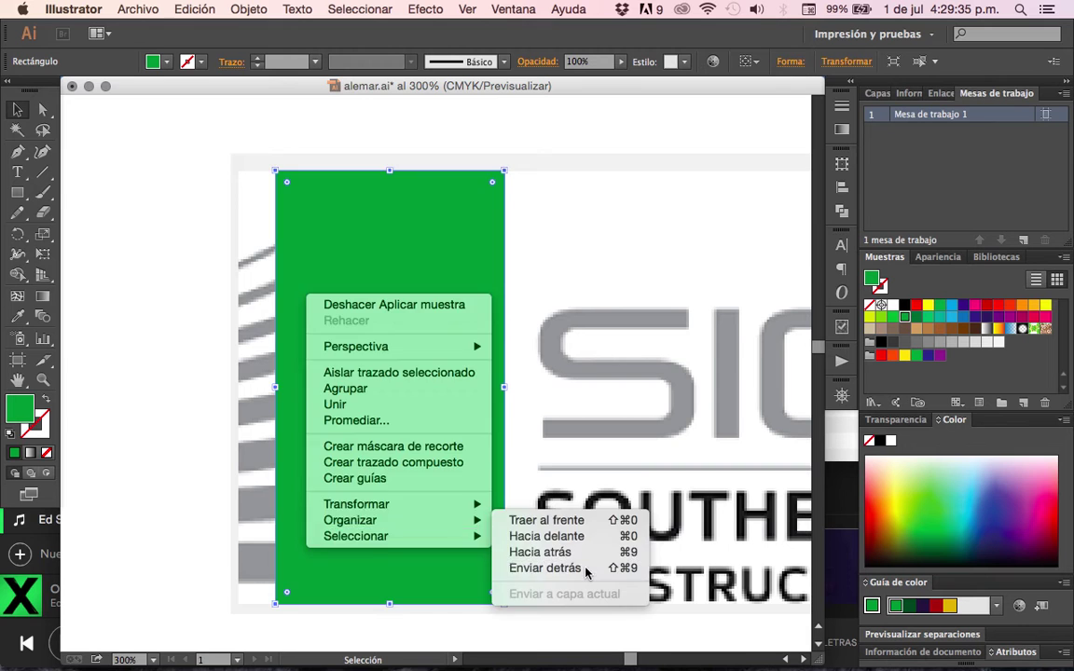
mouse_move(351, 520)
click(583, 568)
click(189, 368)
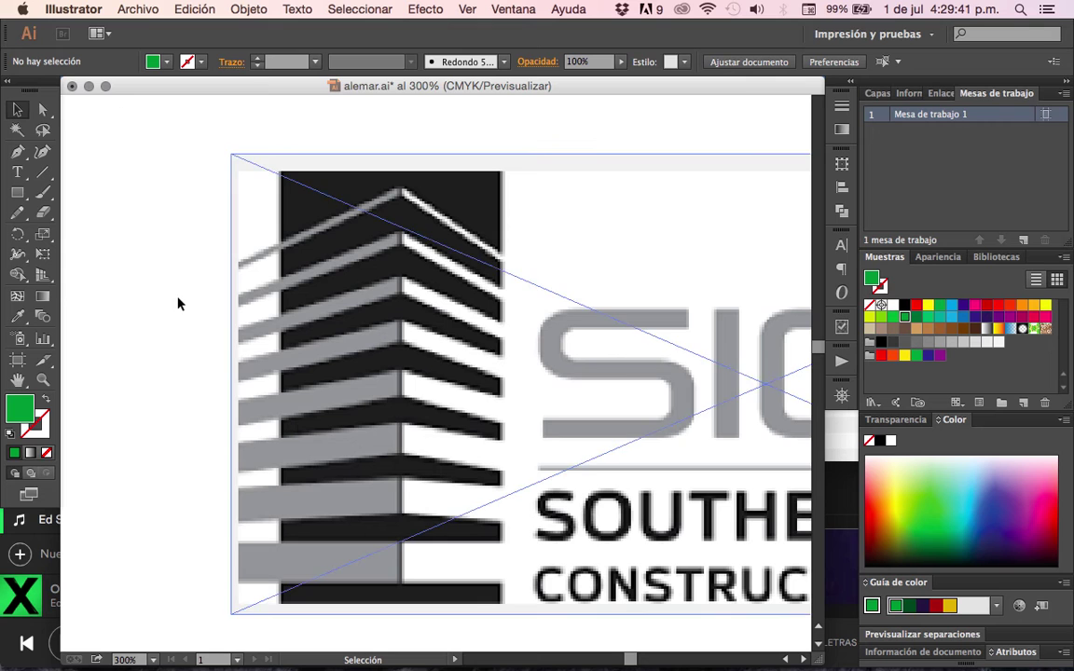
Pen-trace the left roof stripe from the image's left edge up to the peak and back.
click(18, 155)
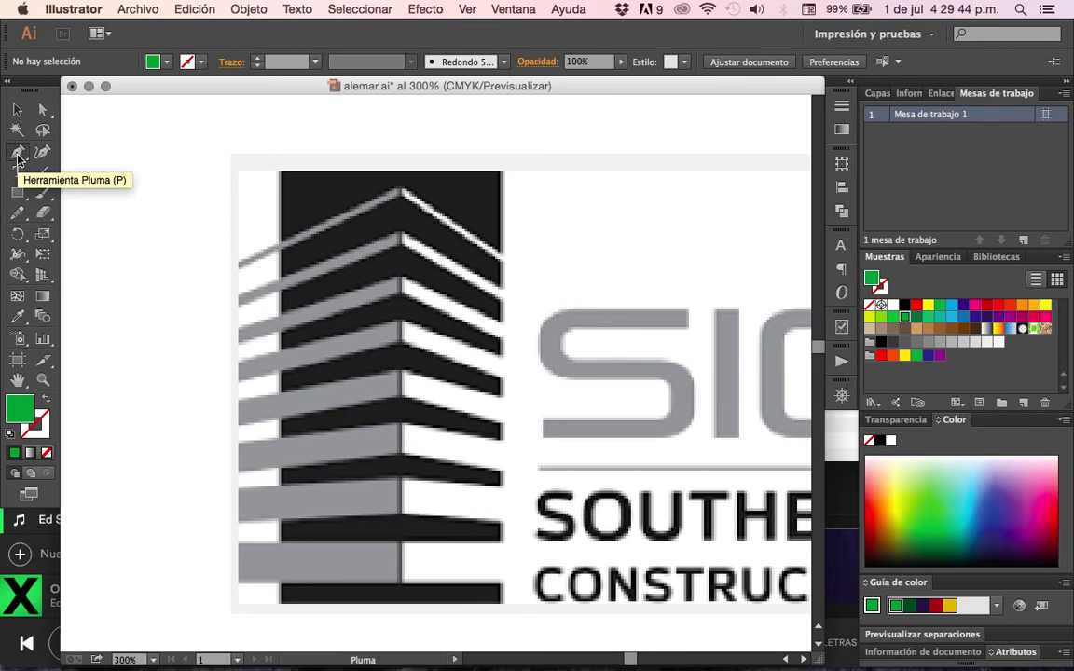
click(235, 260)
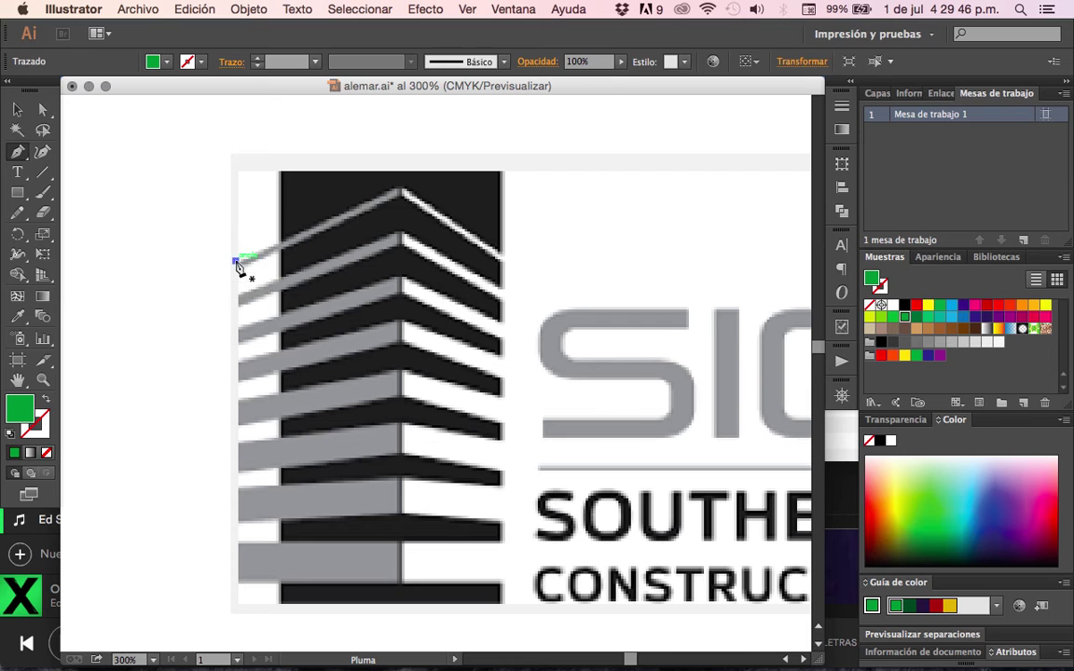
click(399, 188)
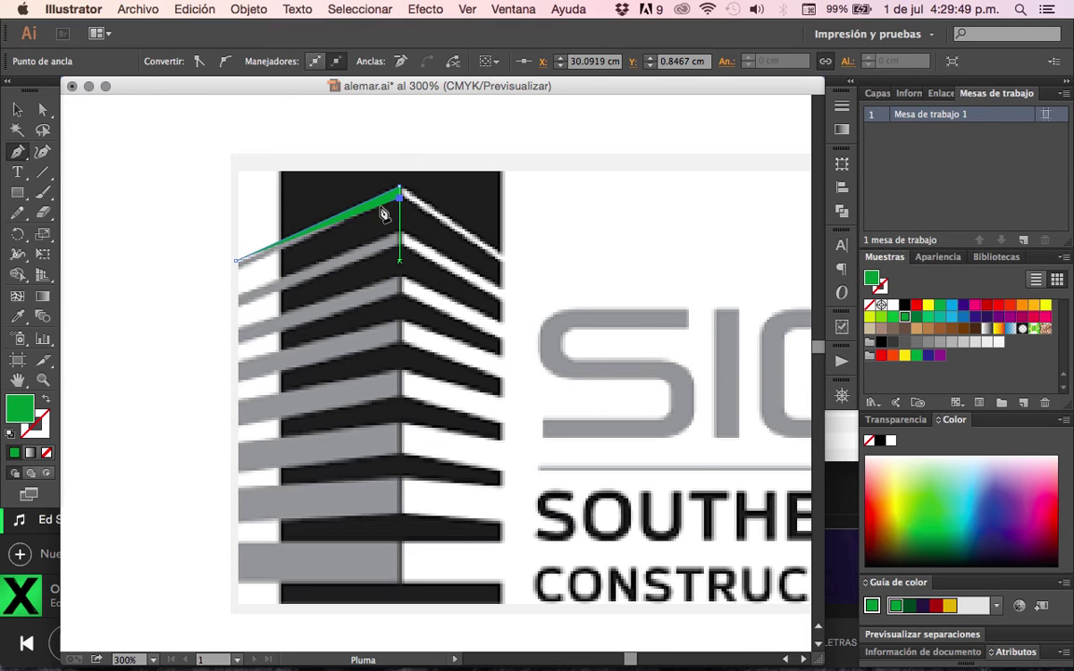
click(236, 271)
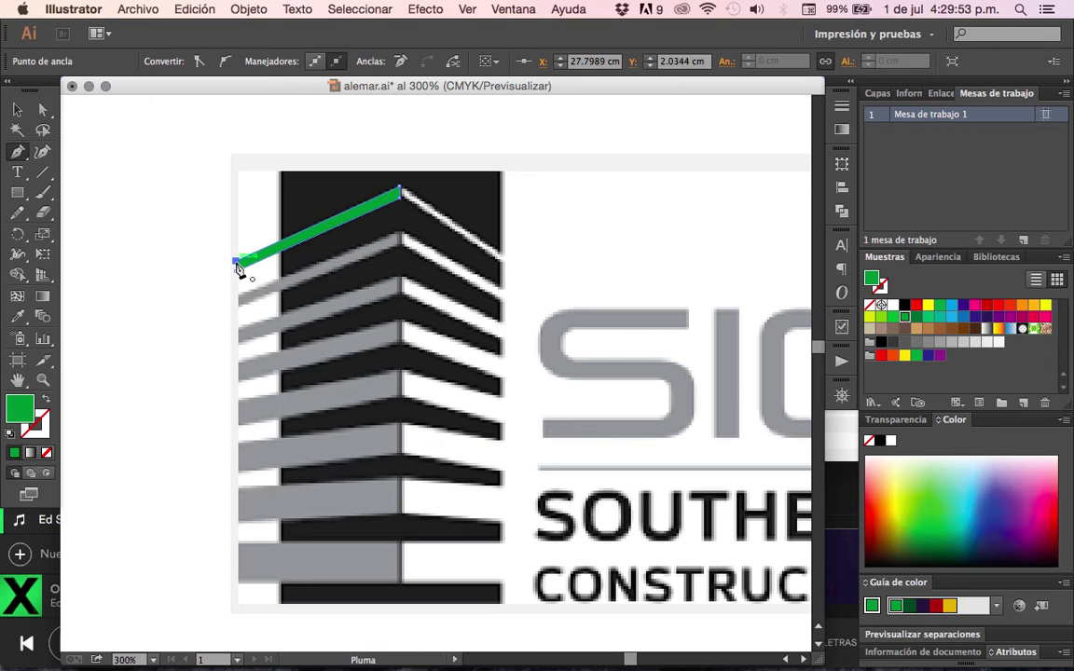
Colour the left roof stripe red in Muestras and deselect it.
click(15, 110)
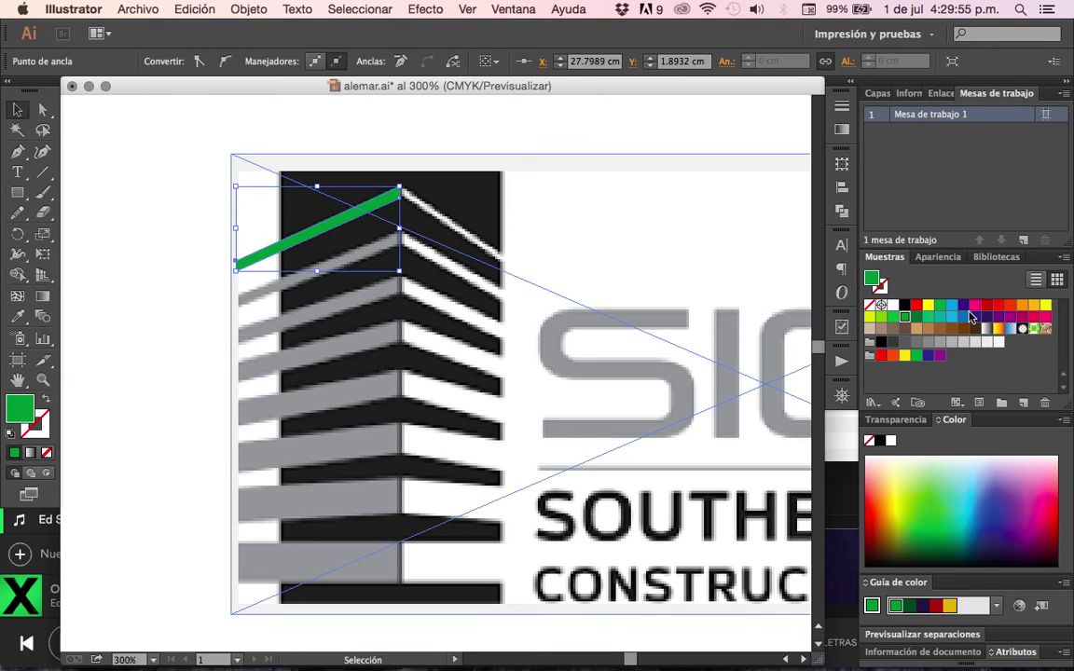
click(902, 307)
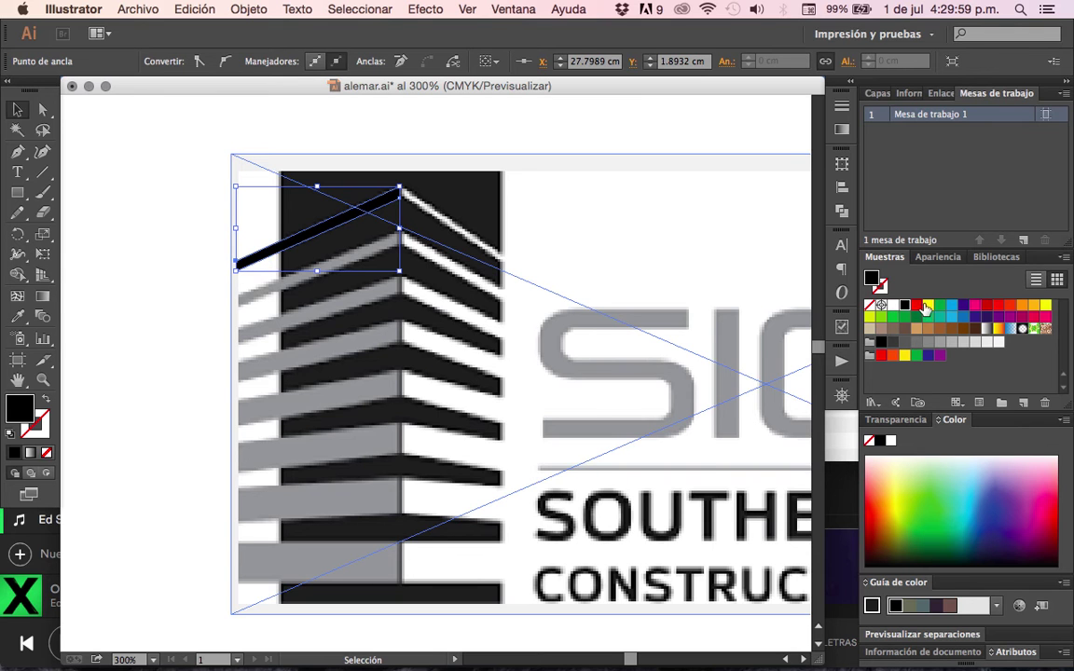
click(917, 305)
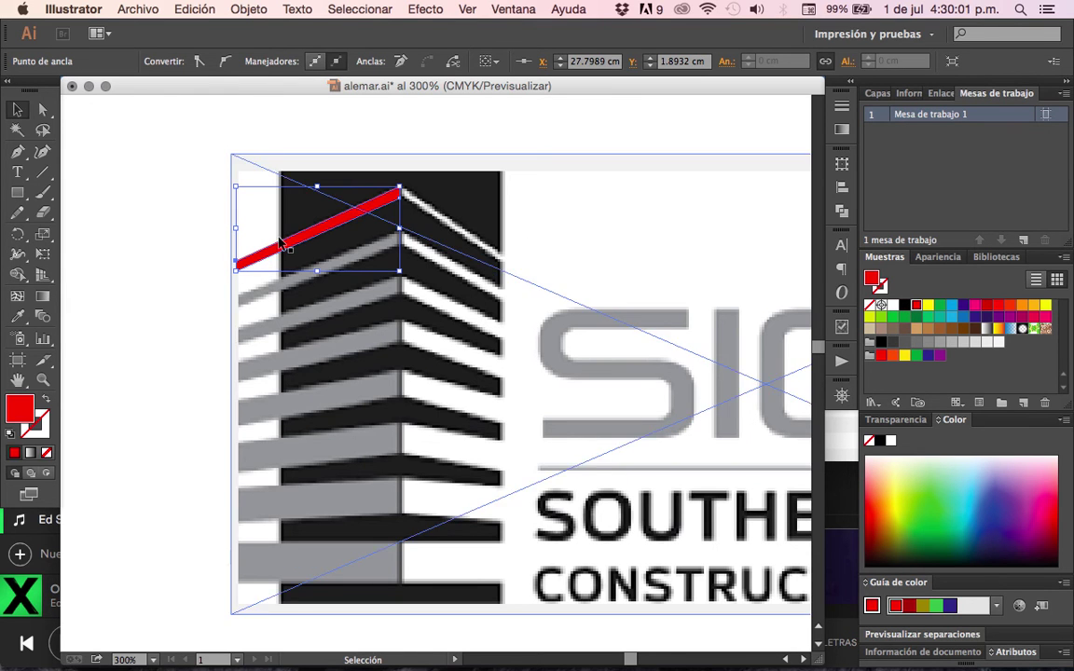
right_click(270, 250)
click(182, 285)
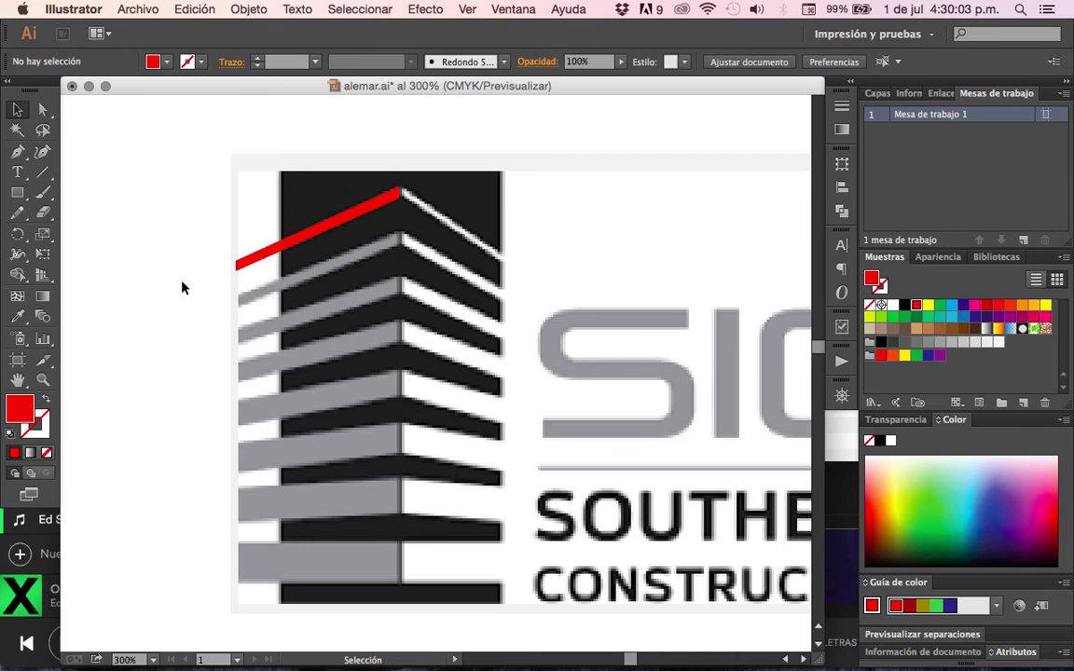
click(17, 151)
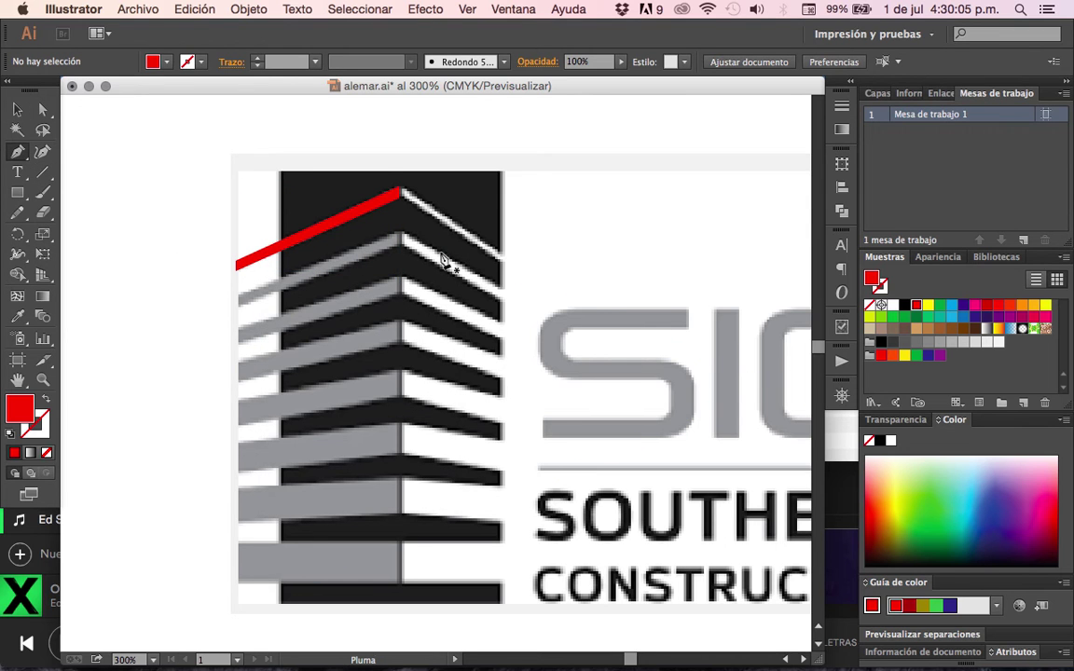
Pen-trace the right roof edge from the peak to the block's right side and colour it brown.
click(401, 189)
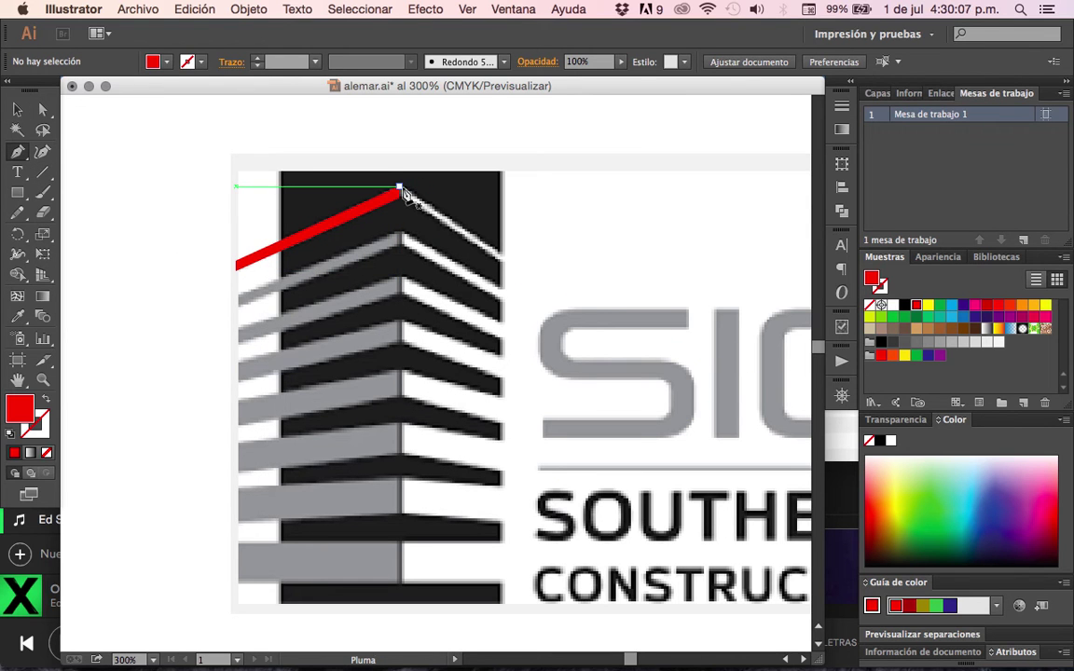
drag(403, 190, 410, 208)
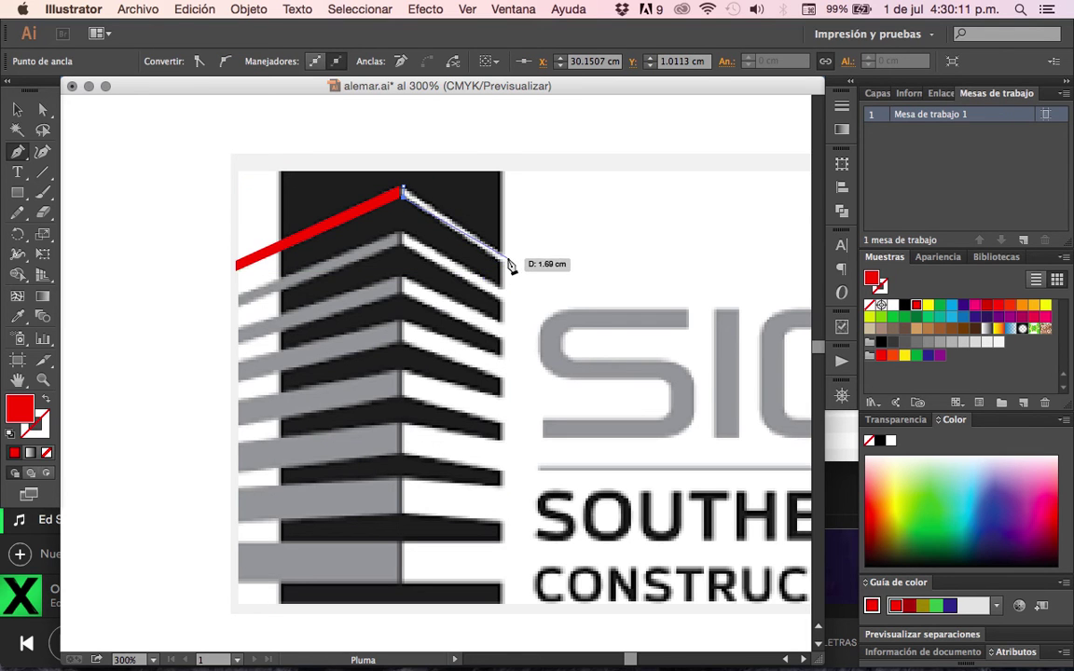
click(504, 260)
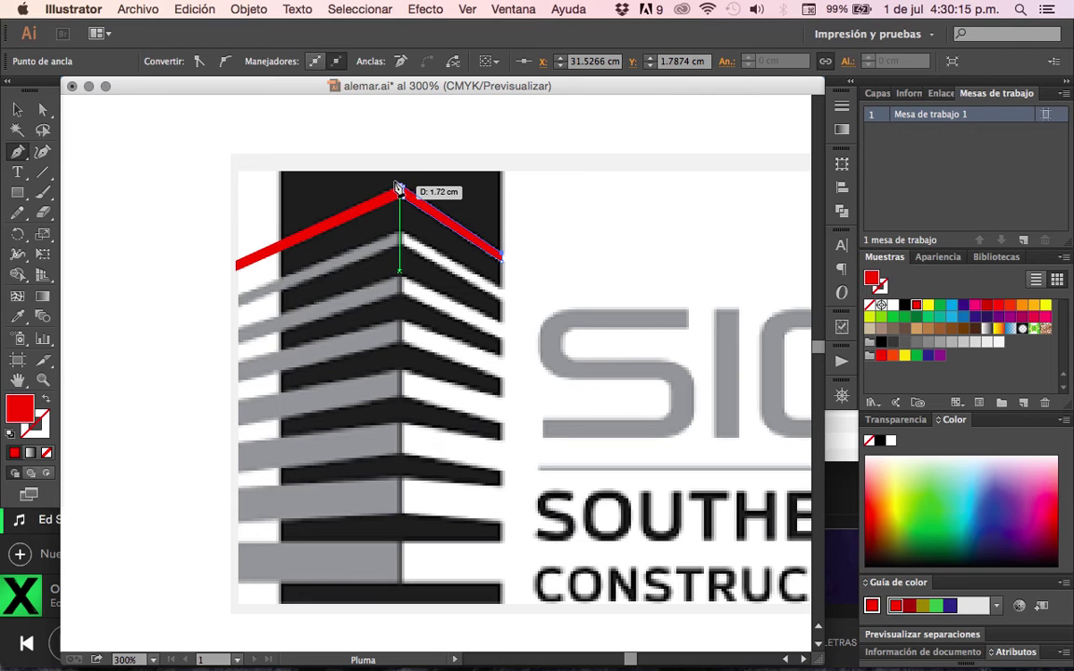
click(18, 108)
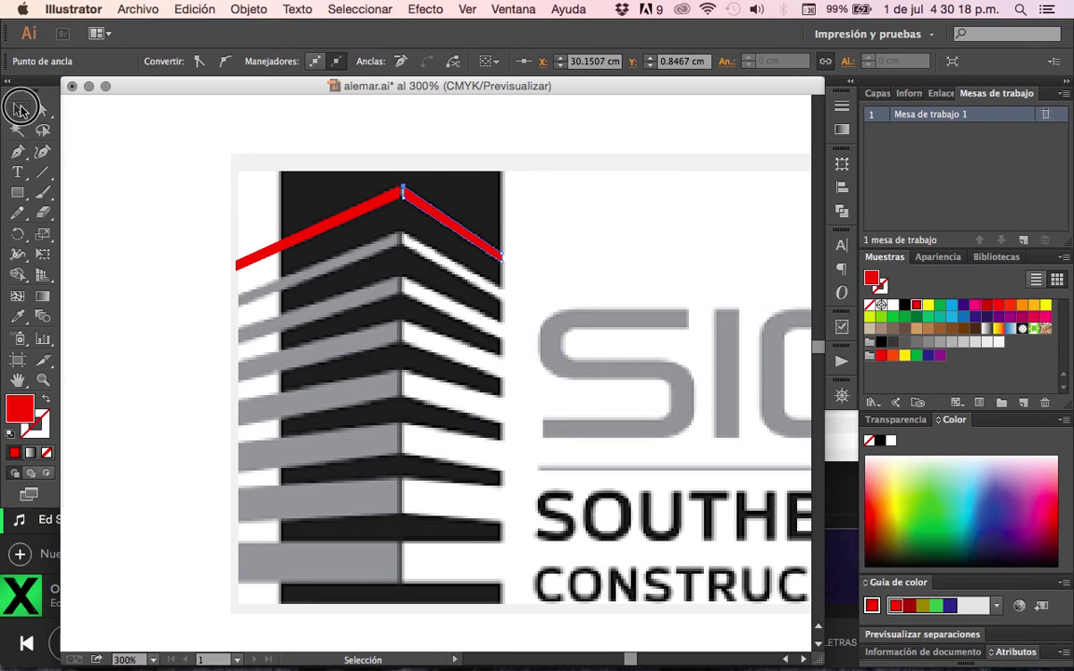
click(939, 330)
click(132, 264)
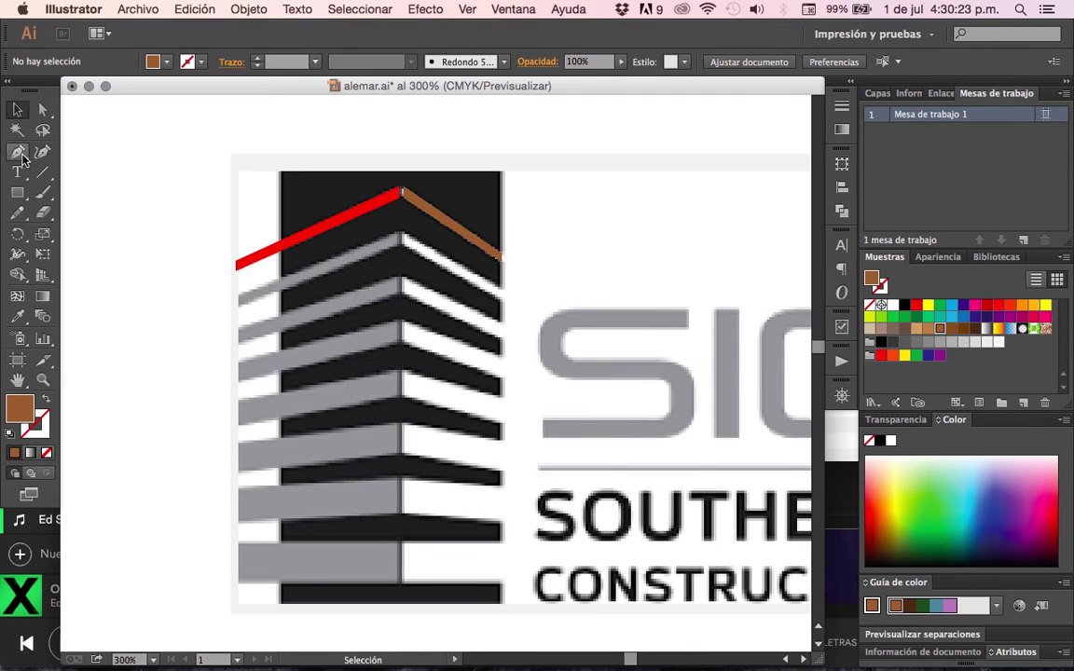
click(283, 241)
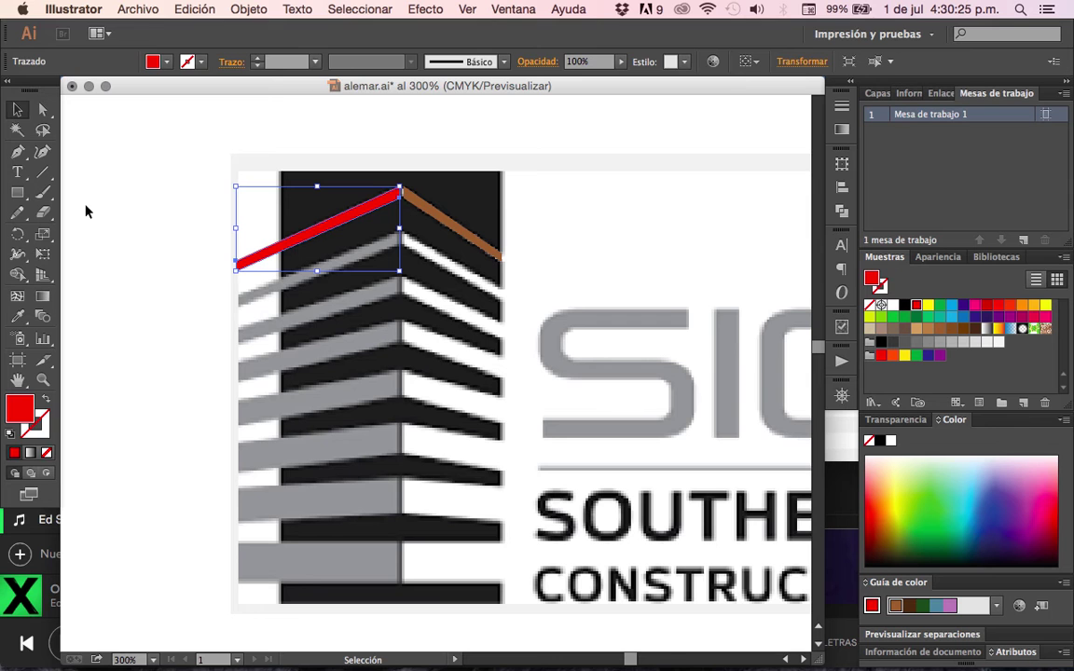
Pen-trace the two gray left stripes just below the roof as red shapes.
click(11, 154)
click(236, 292)
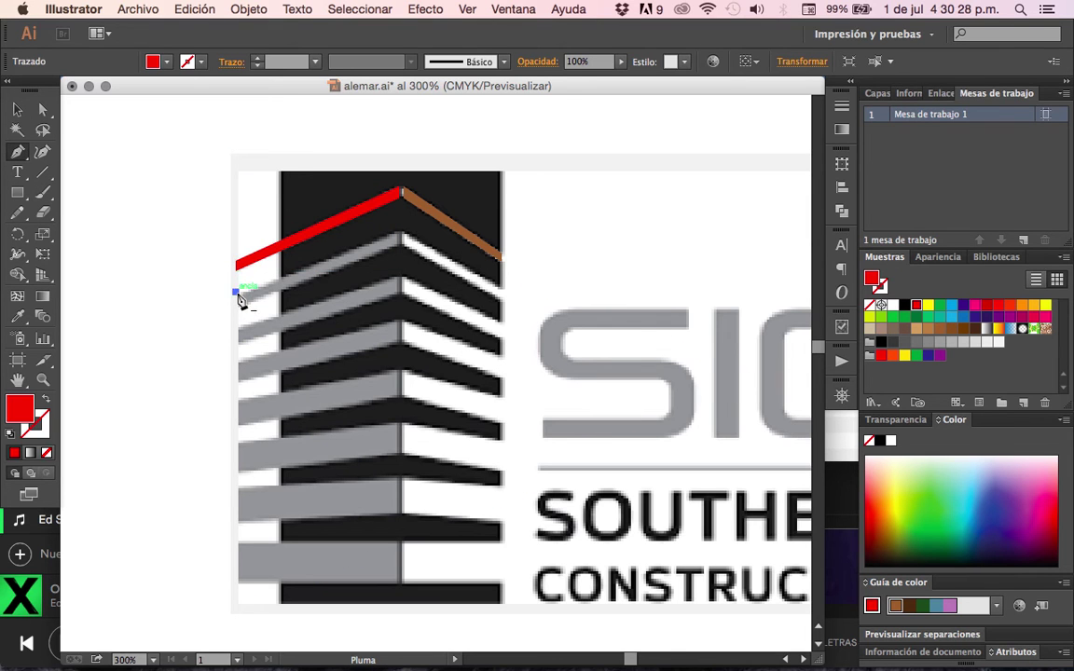
click(401, 230)
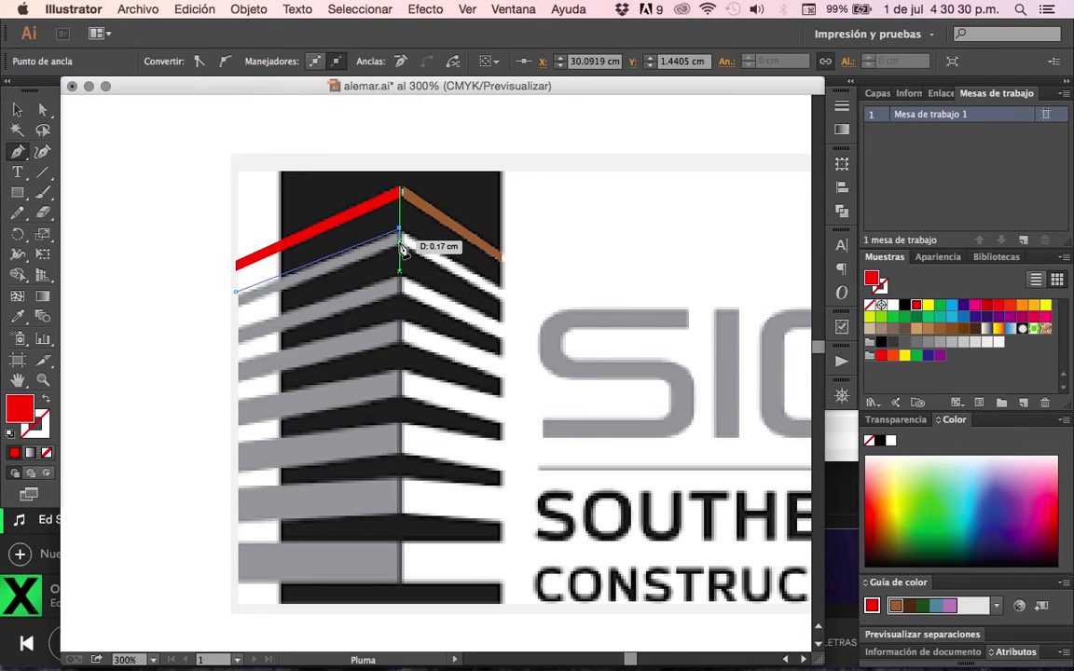
click(237, 305)
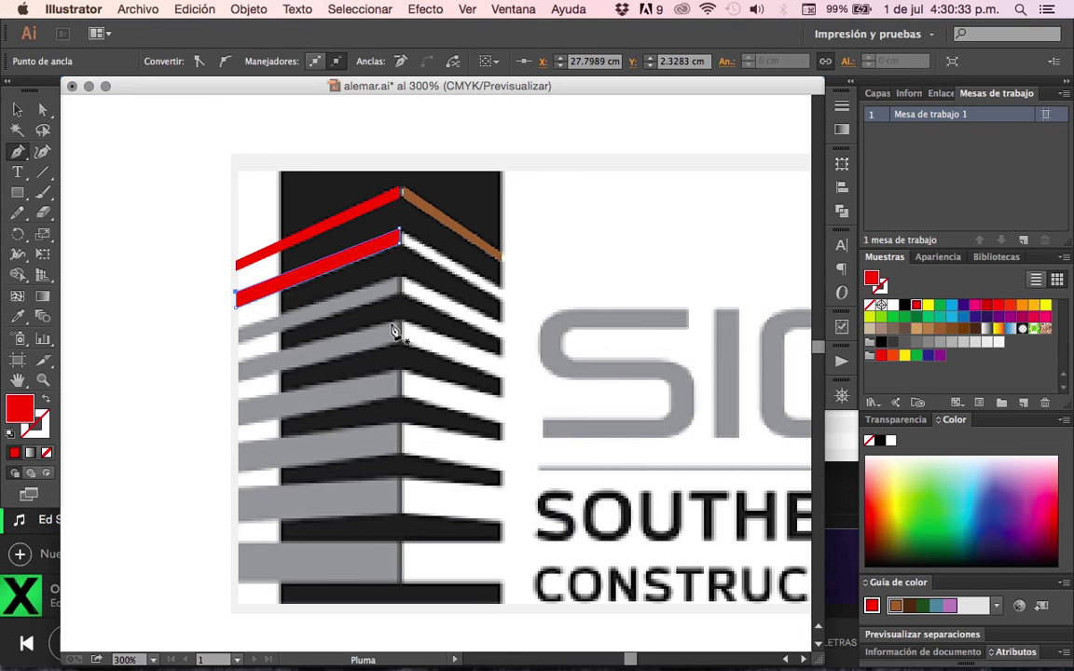
click(238, 329)
drag(239, 354, 237, 348)
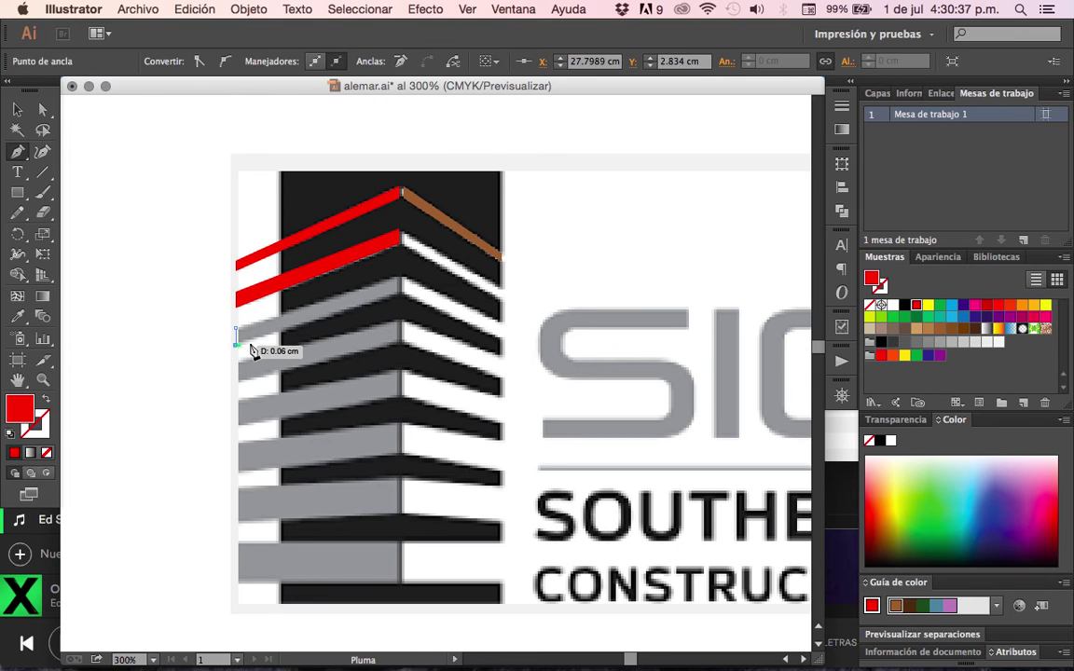
click(401, 300)
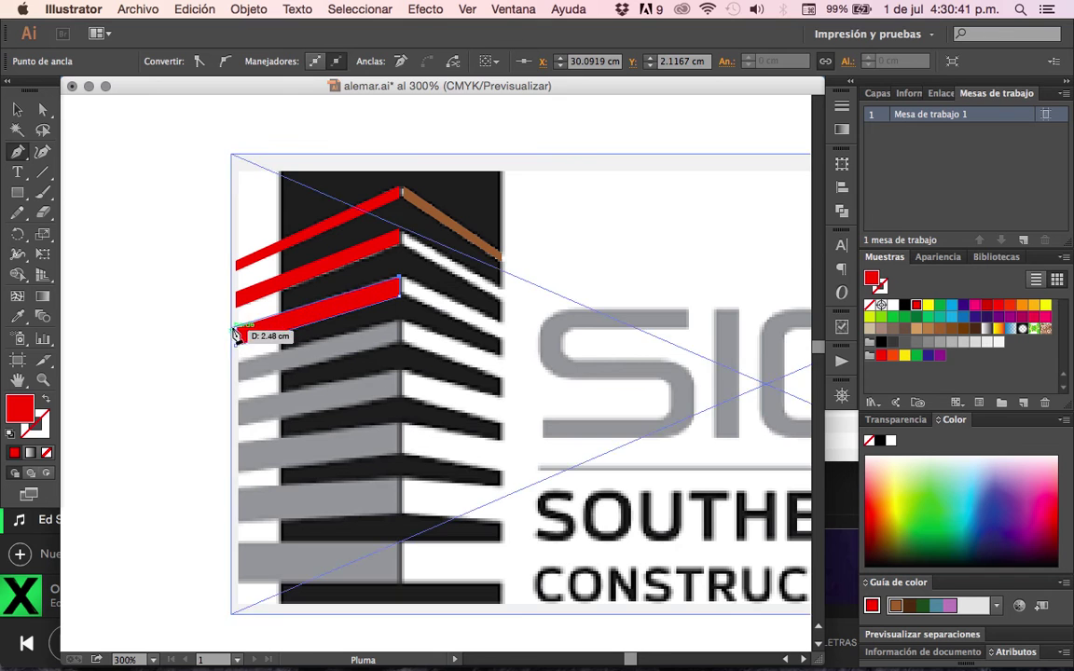
Trace the next two middle gray left stripes as closed red shapes.
click(401, 321)
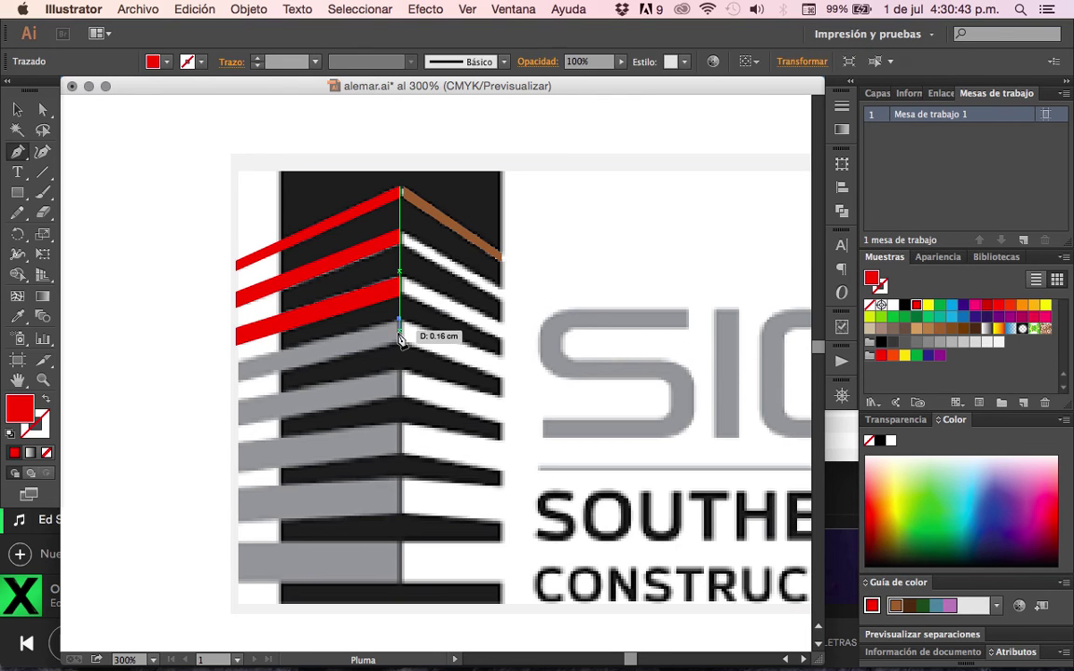
click(237, 350)
click(237, 383)
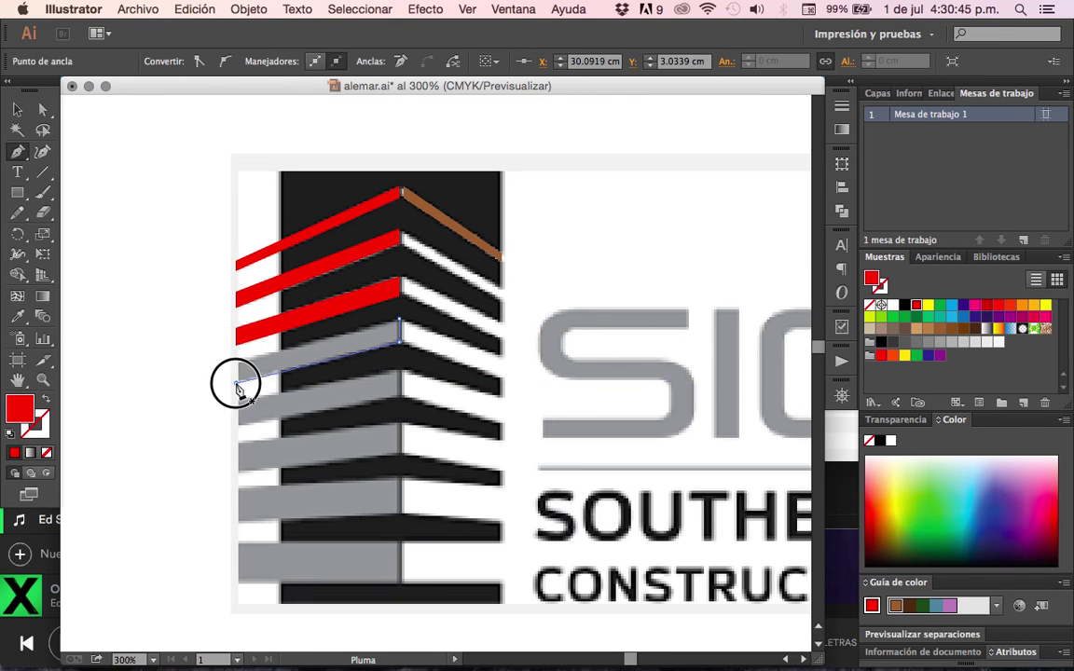
click(400, 340)
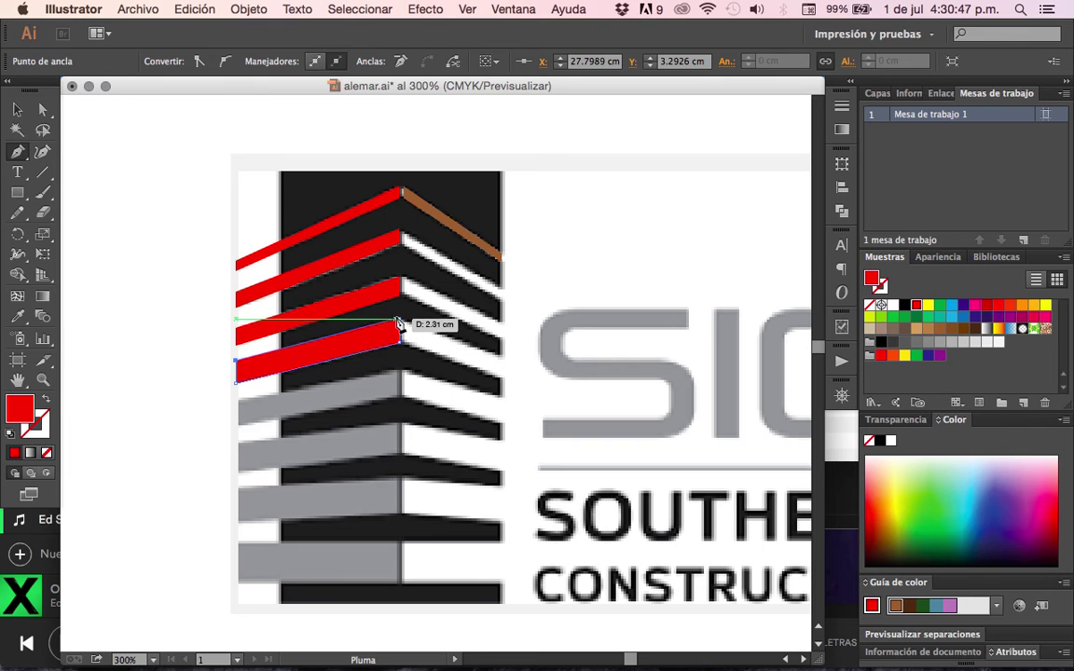
click(400, 370)
click(400, 398)
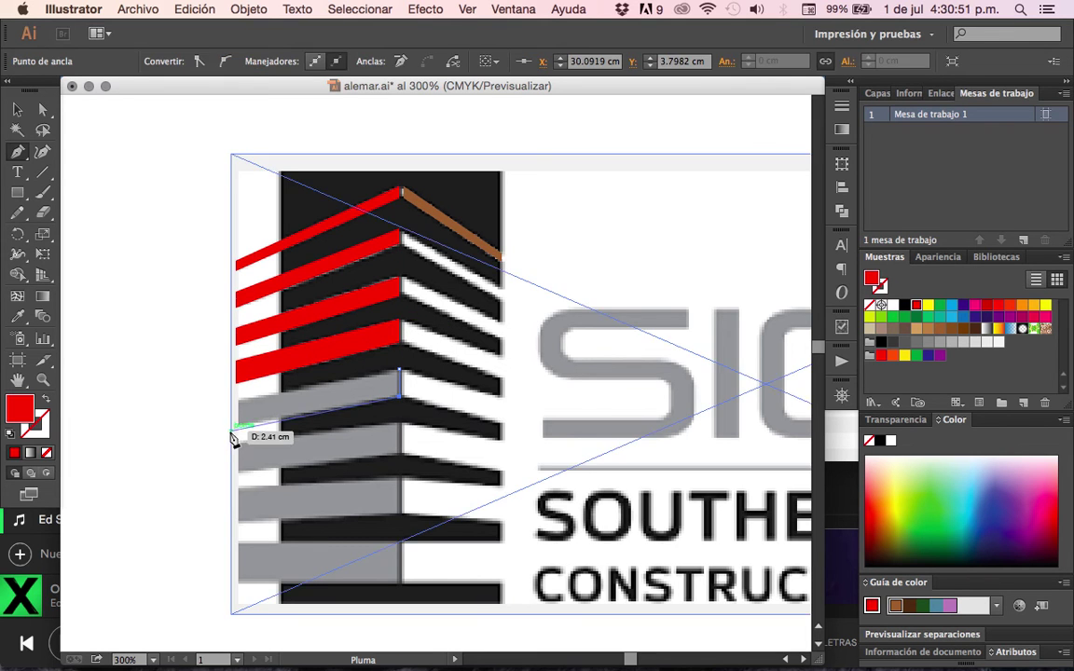
click(236, 424)
click(237, 400)
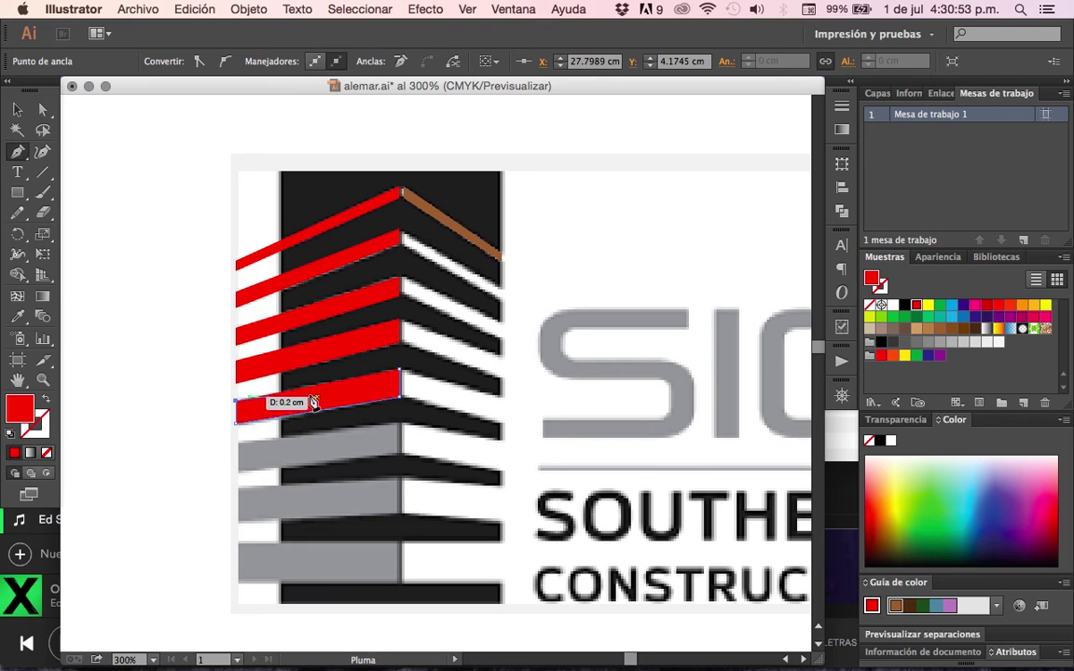
click(400, 370)
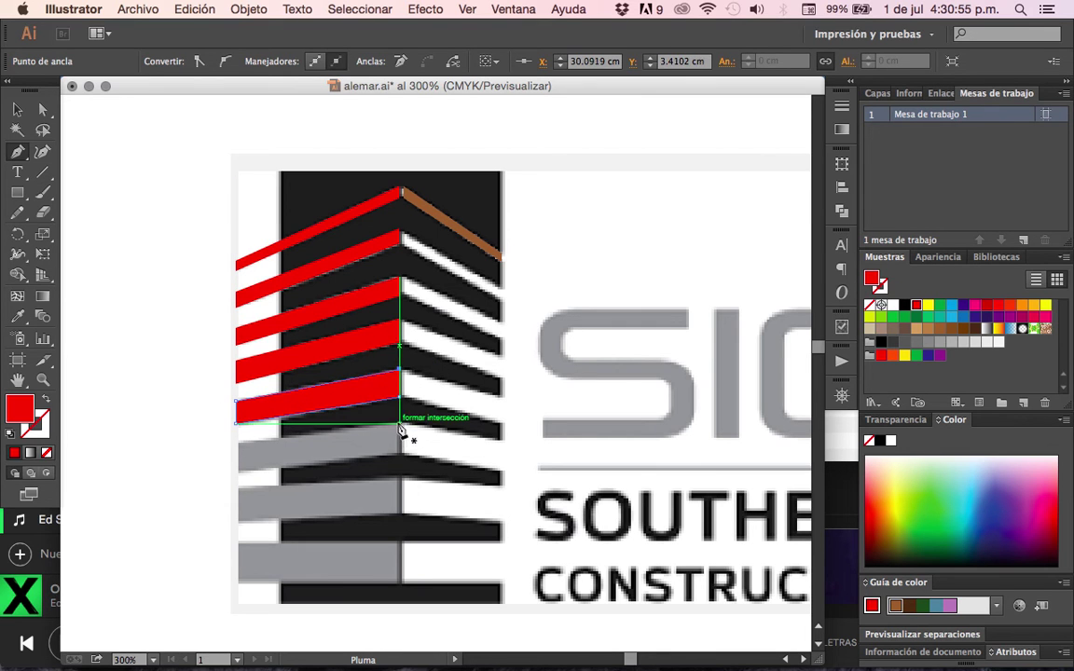
Trace the two lower gray left stripes as closed red shapes.
click(399, 425)
click(400, 457)
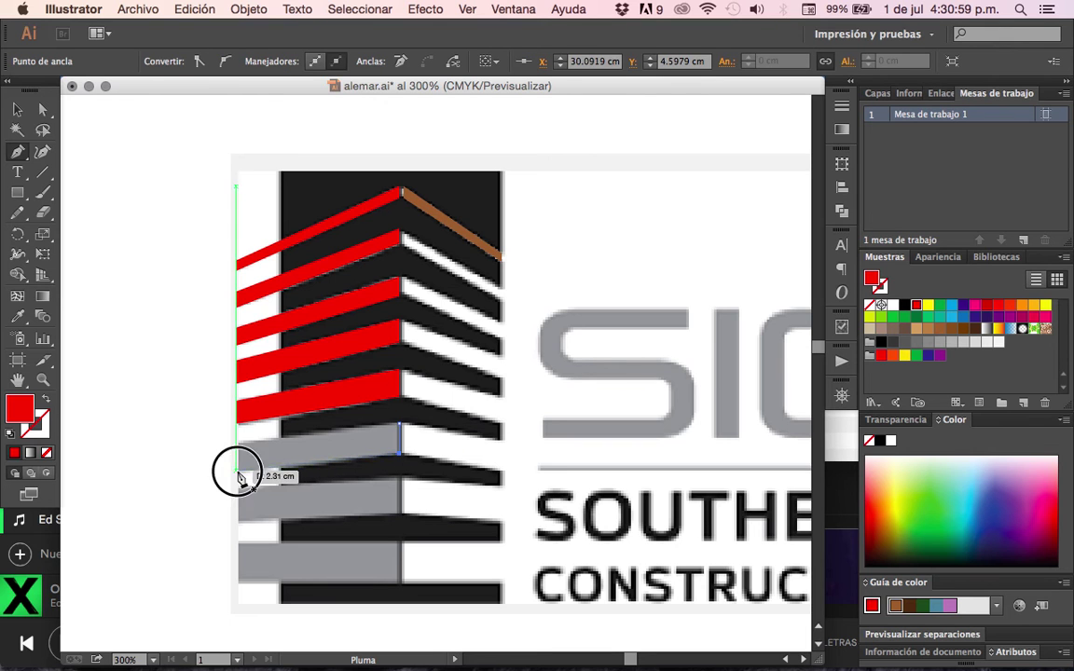
click(239, 473)
click(235, 440)
click(399, 426)
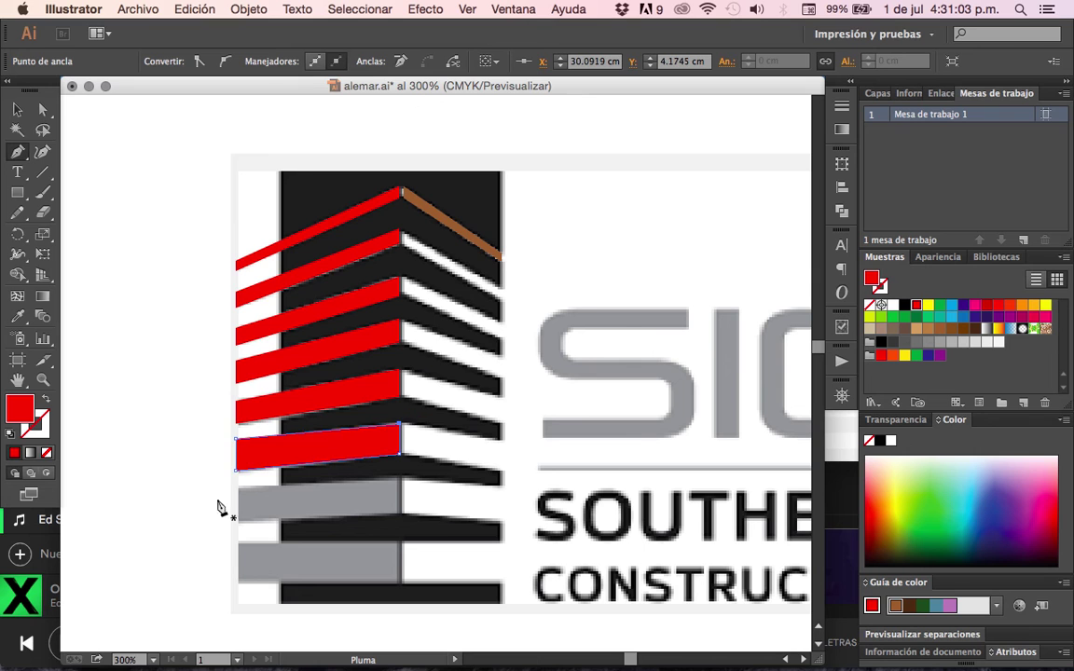
click(236, 487)
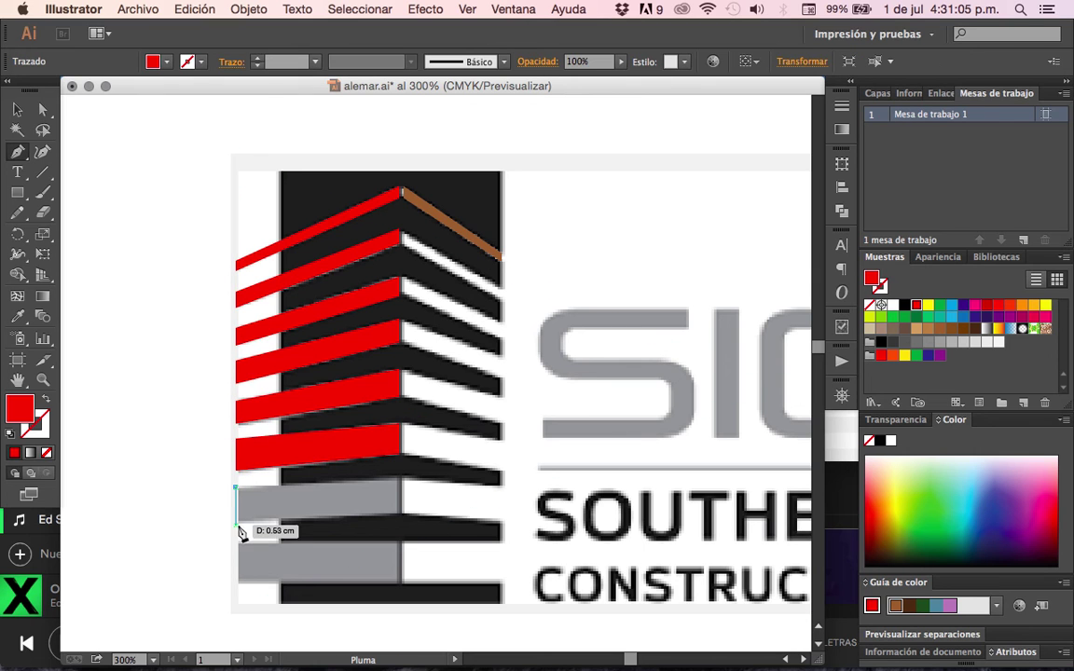
click(398, 517)
click(399, 481)
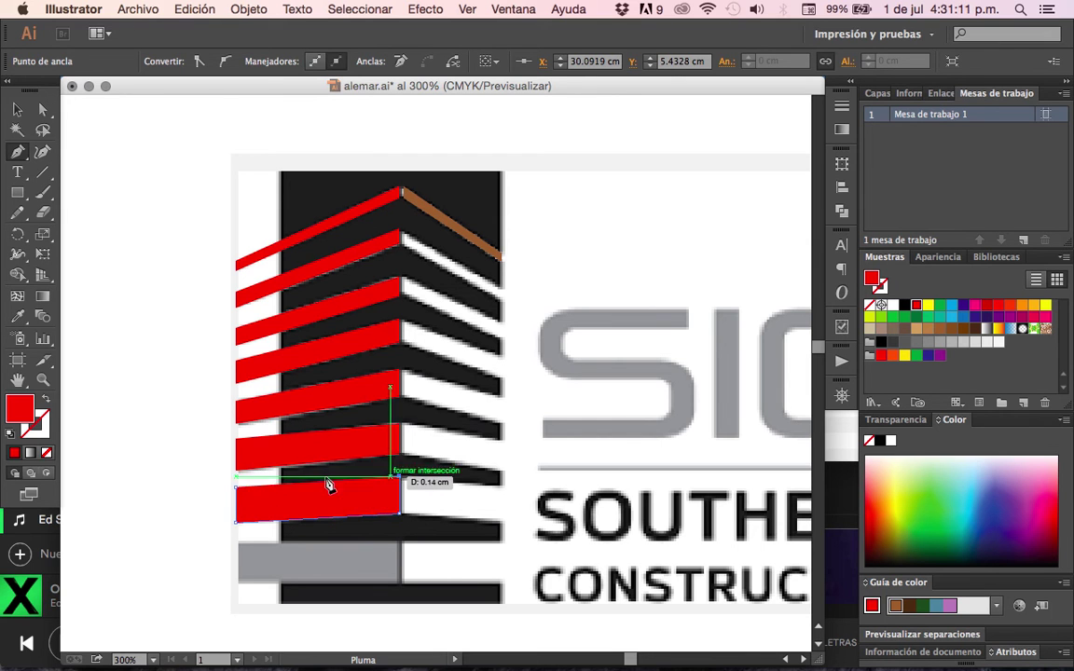
click(236, 509)
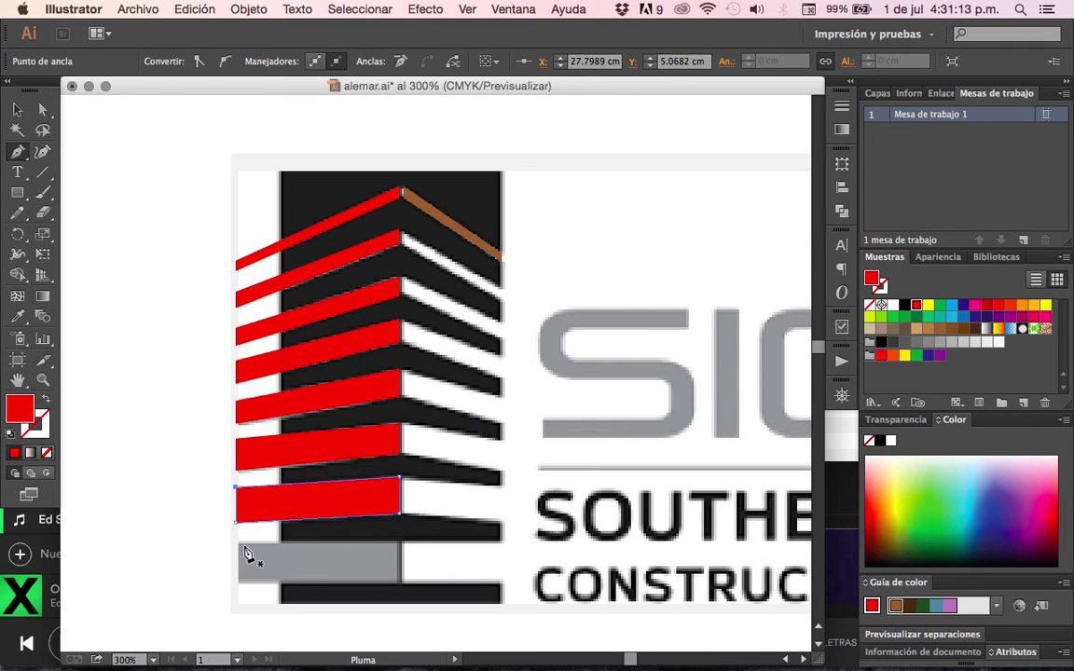
Trace the bottom gray left stripe as a red shape.
click(236, 541)
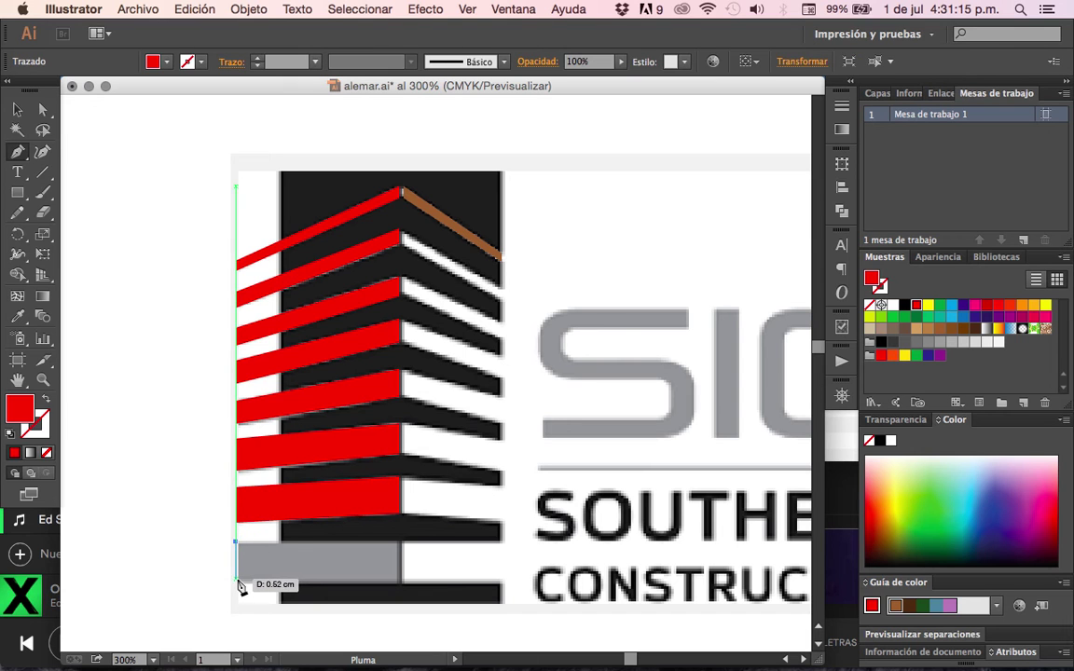
click(237, 580)
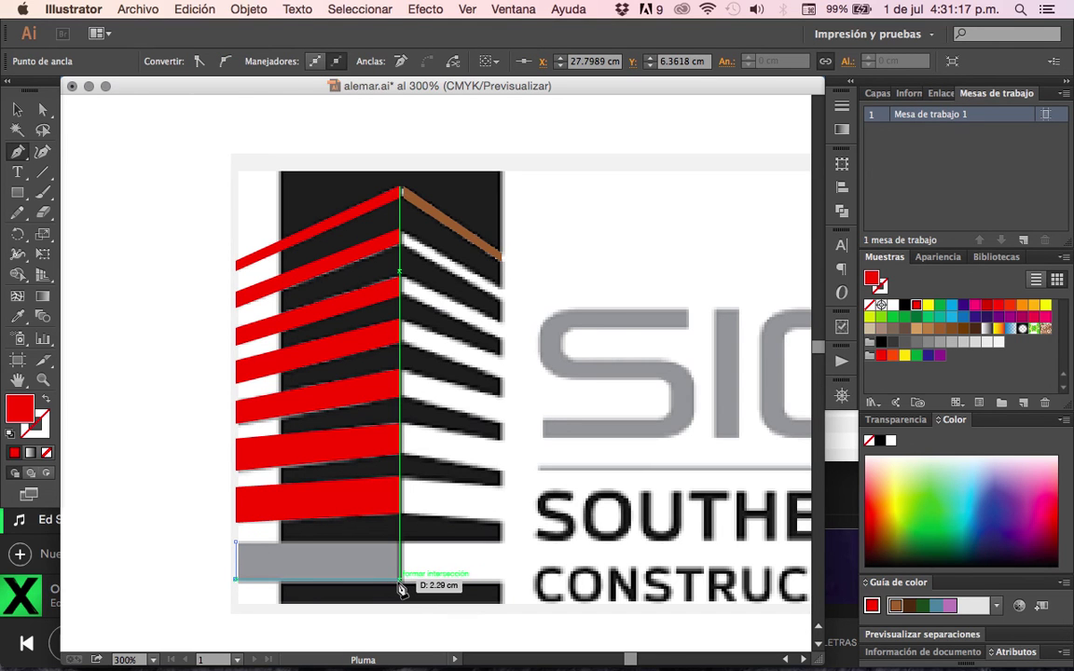
click(399, 578)
click(400, 543)
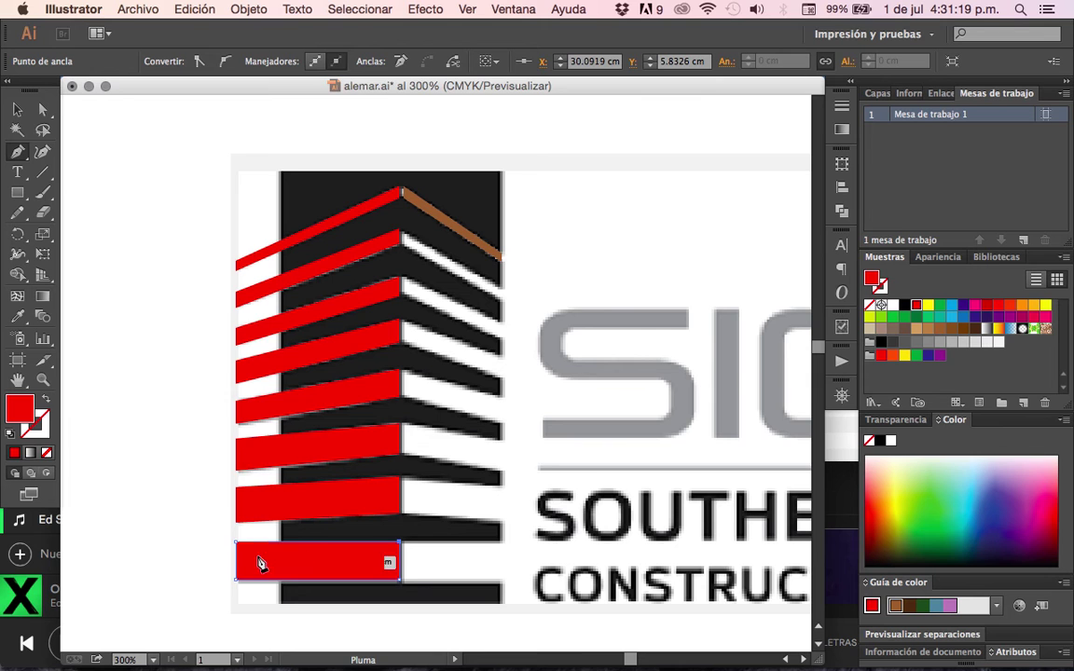
Select all eight red left-side stripes and group them with Ctrl+G.
click(17, 109)
click(300, 244)
shift+click(275, 275)
shift+click(288, 316)
shift+click(289, 365)
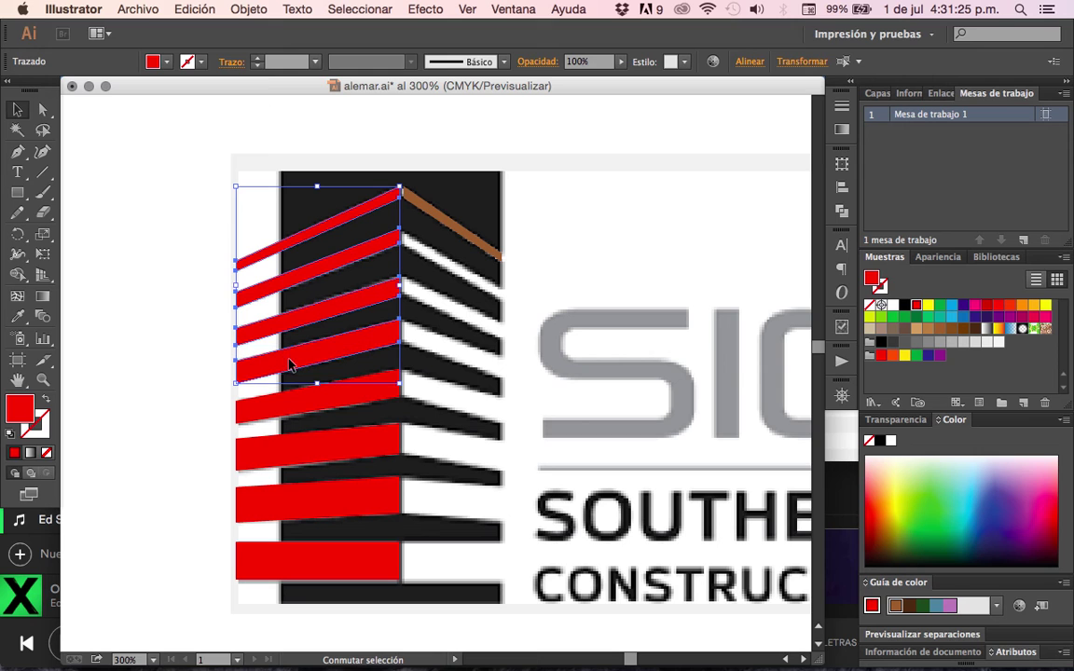
shift+click(290, 413)
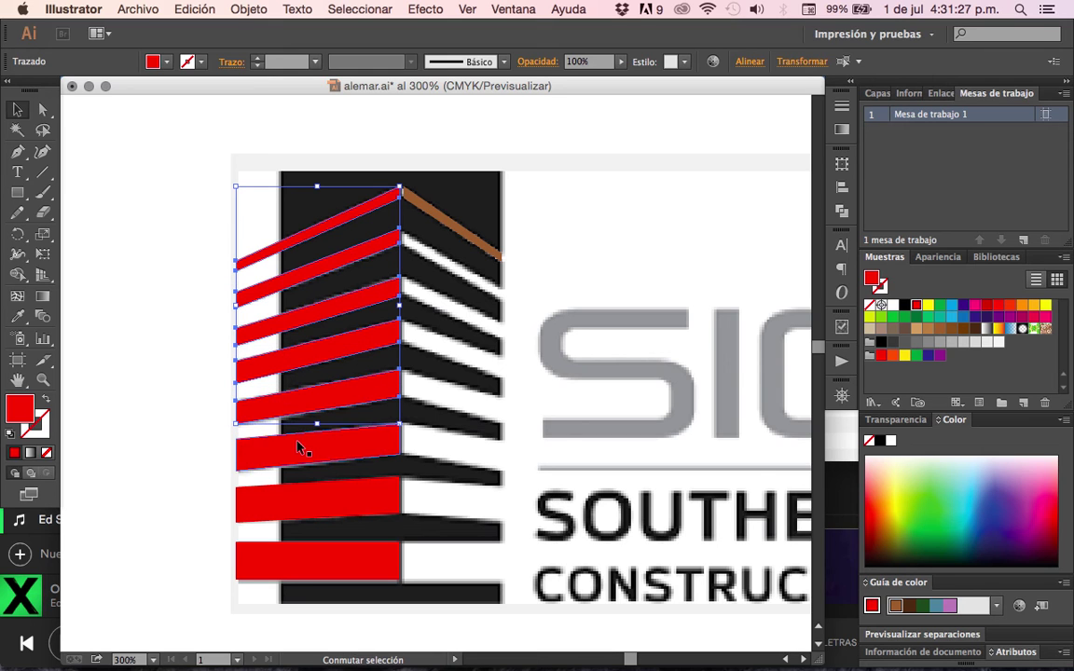
shift+click(297, 445)
shift+click(290, 505)
shift+click(289, 556)
key(ctrl+g)
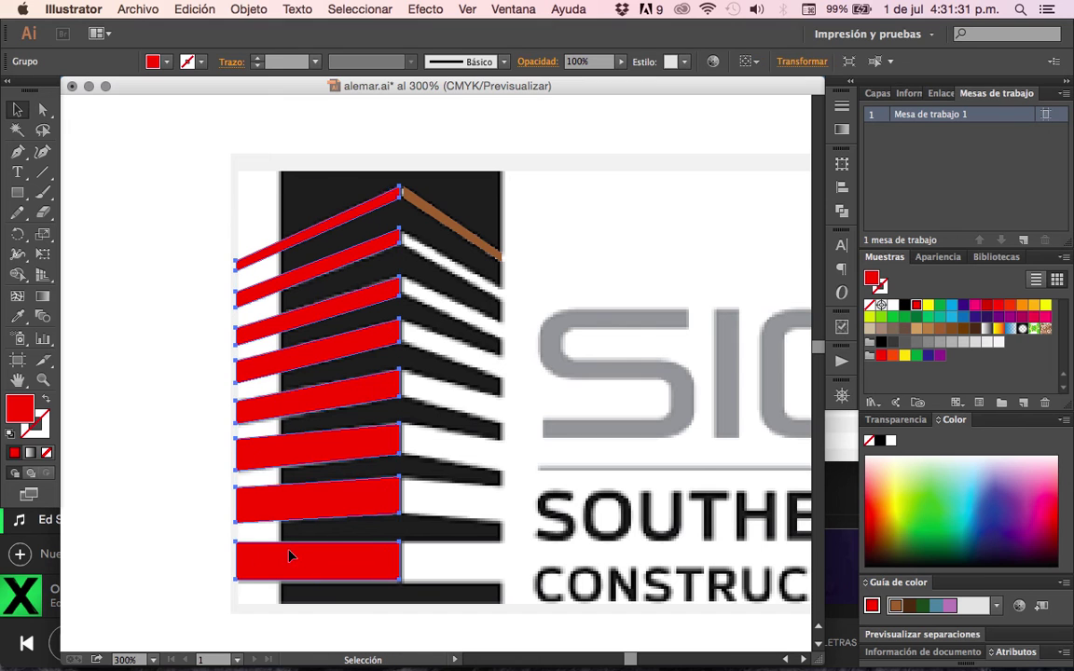
Send the red stripe group behind the logo image with Organizar > Enviar detrás.
right_click(312, 454)
mouse_move(356, 590)
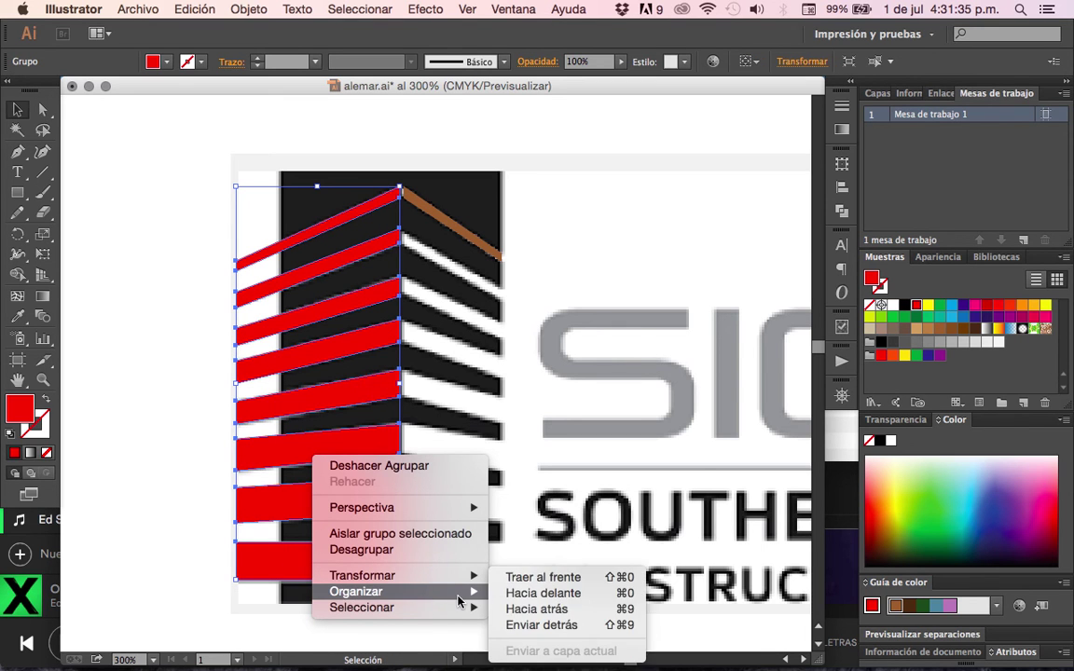
click(534, 610)
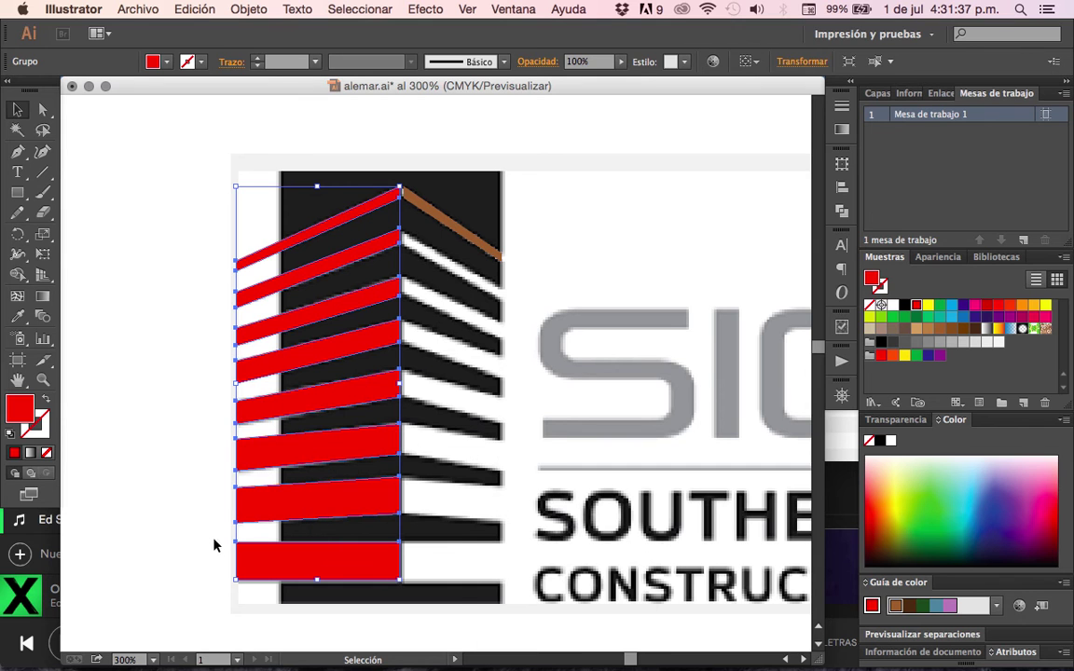
right_click(287, 500)
mouse_move(330, 634)
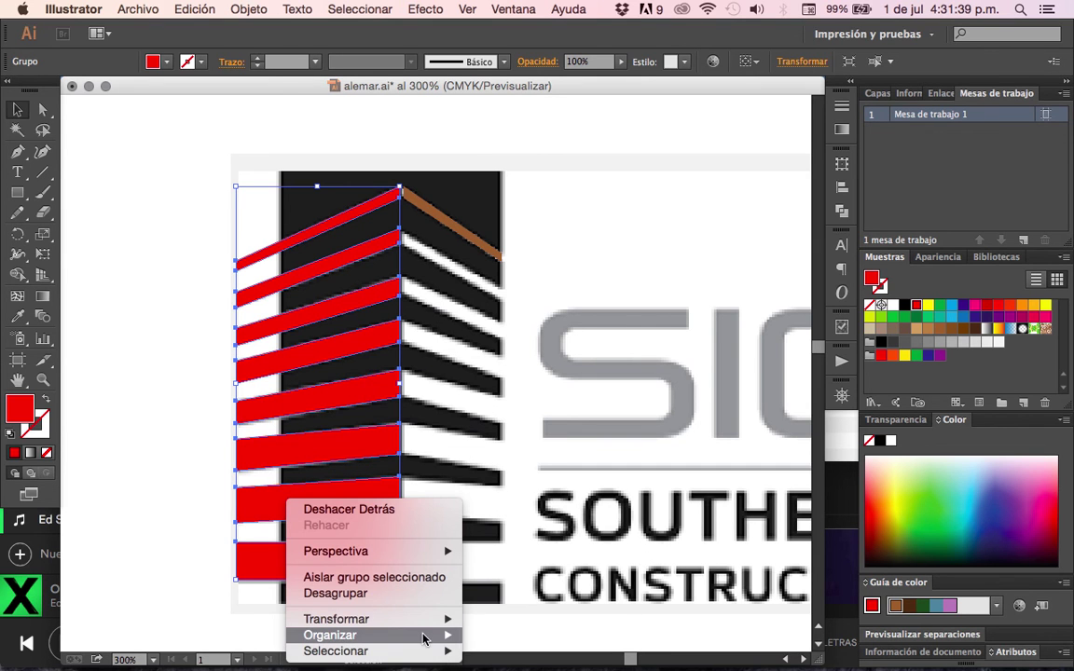
click(539, 625)
click(131, 508)
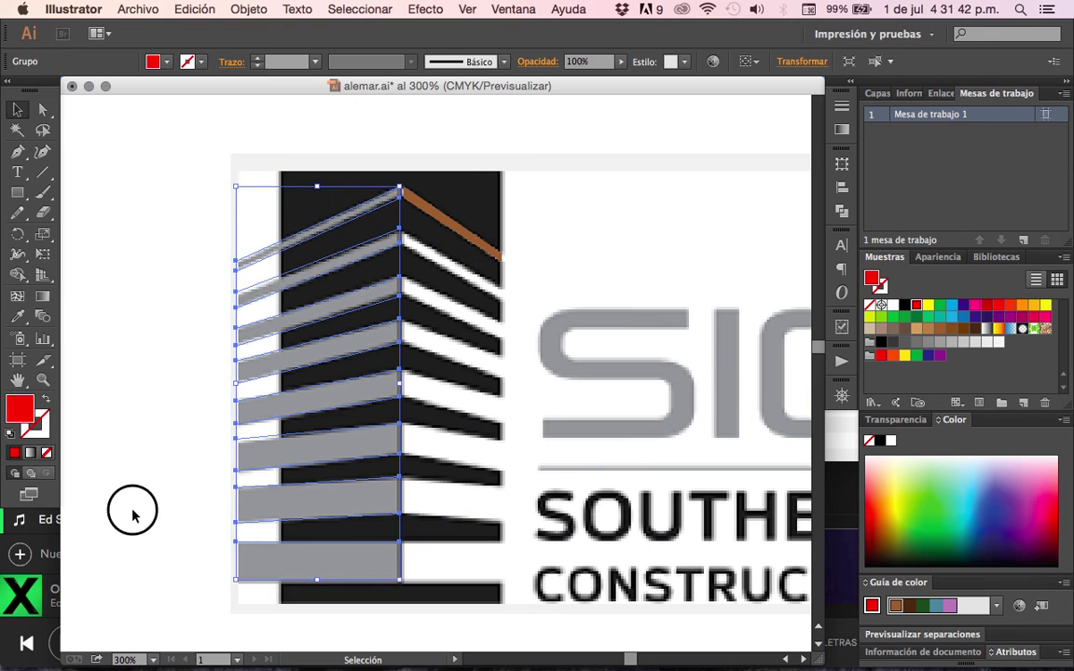
click(455, 224)
Pen-trace the second and third white right stripes as closed brown shapes.
click(19, 154)
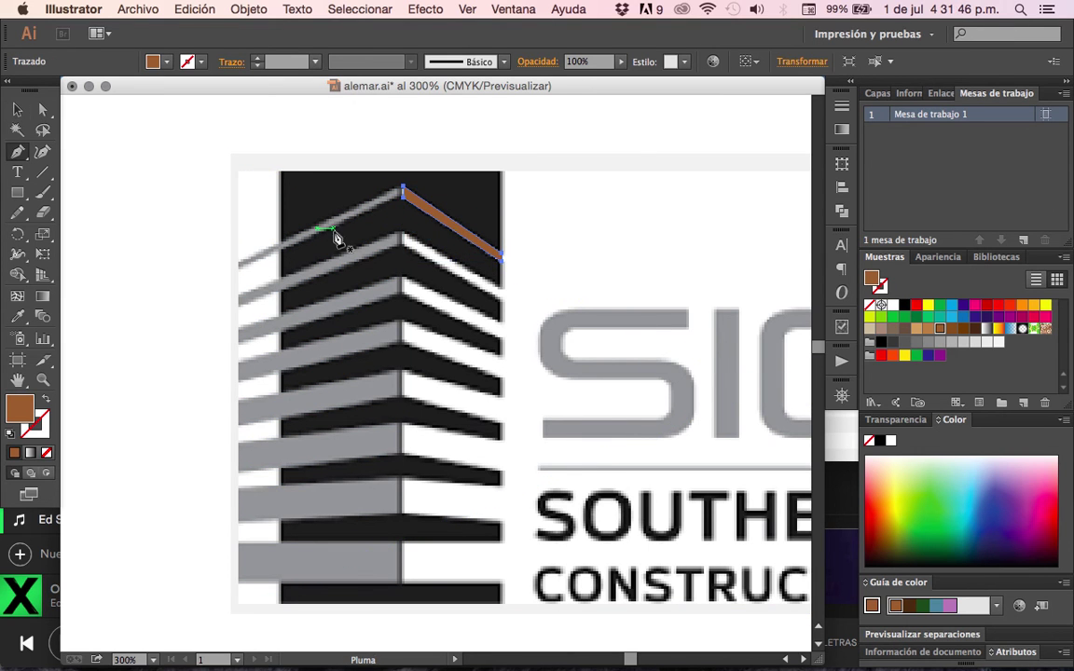
click(400, 233)
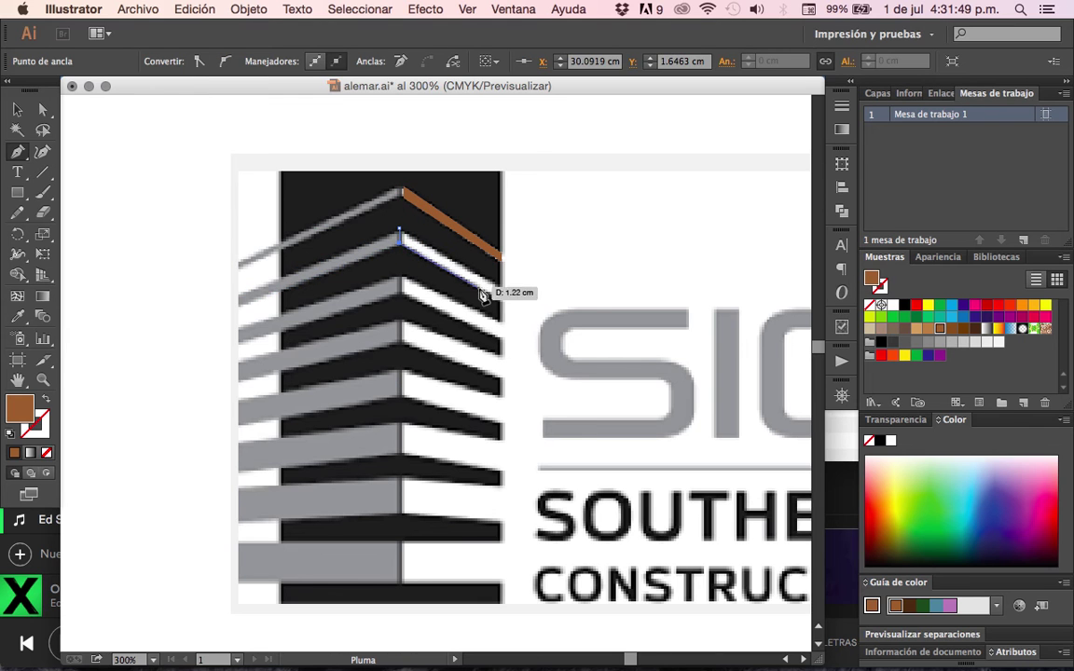
click(502, 296)
click(400, 233)
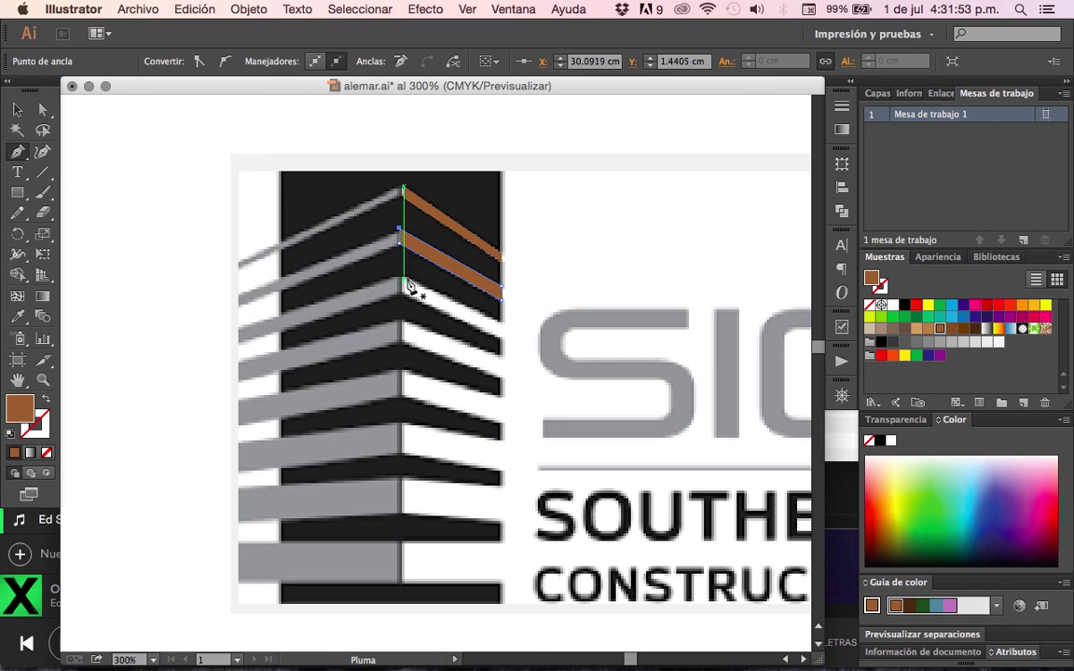
click(399, 278)
click(400, 296)
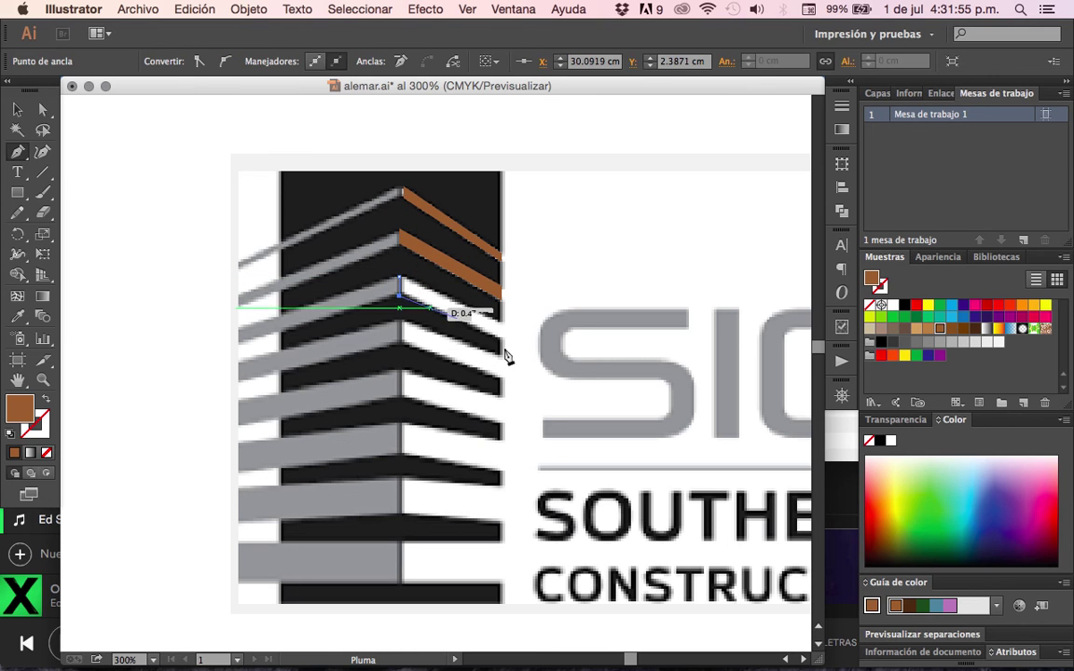
click(503, 341)
click(503, 320)
click(400, 278)
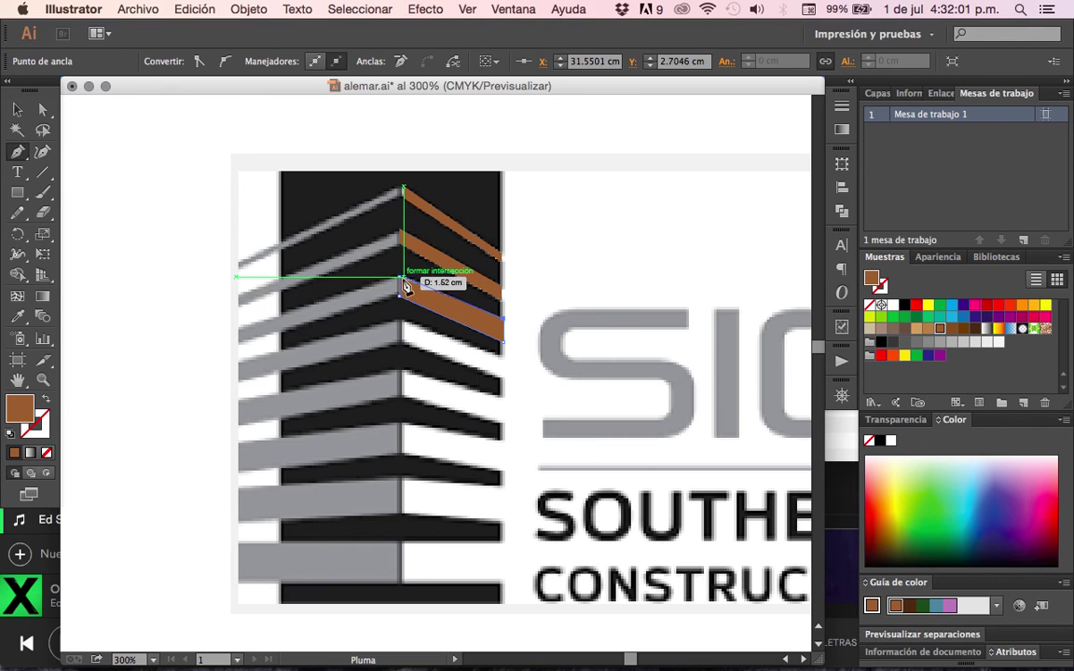
Trace the fourth and fifth white right stripes as closed brown shapes.
drag(400, 321, 402, 345)
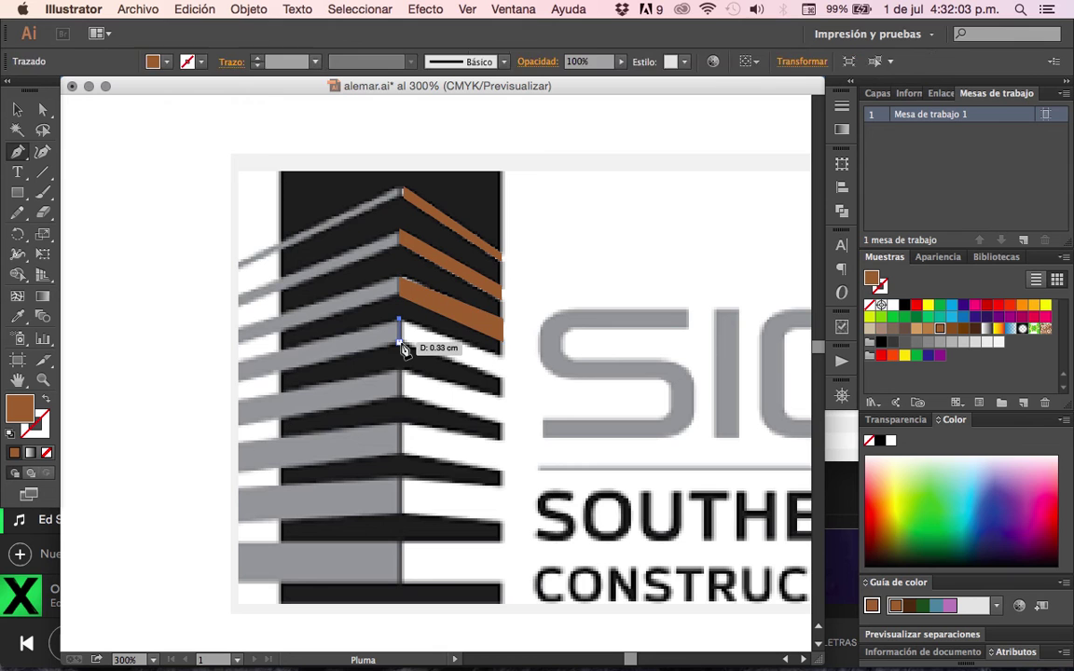
drag(503, 376, 506, 363)
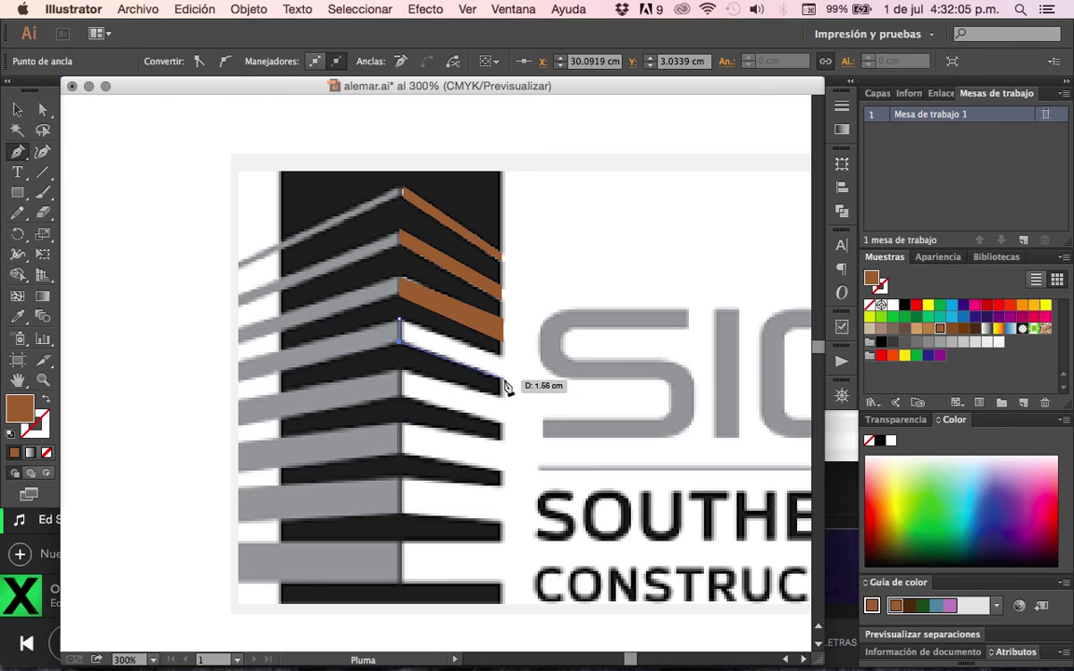
click(503, 352)
click(399, 320)
click(400, 369)
click(400, 370)
click(402, 398)
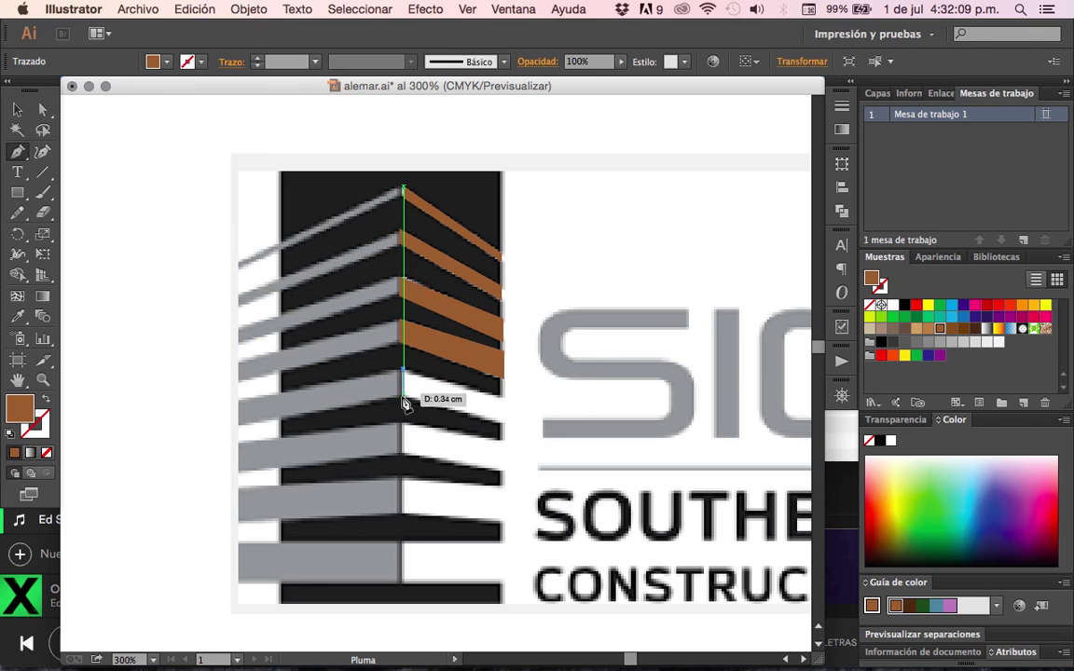
drag(503, 421, 508, 413)
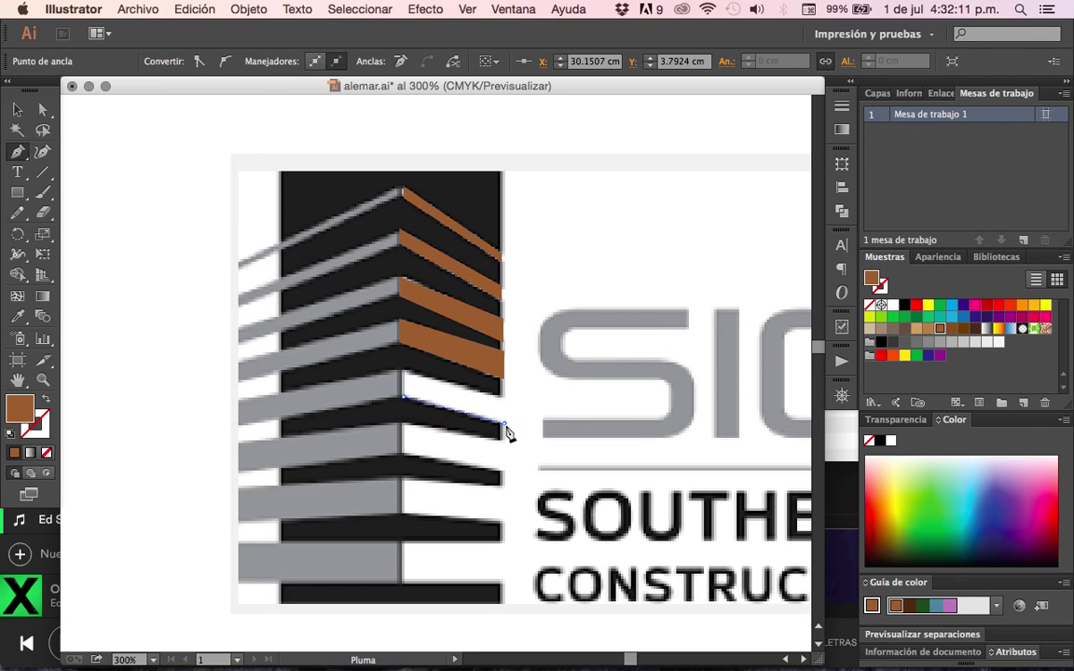
click(504, 396)
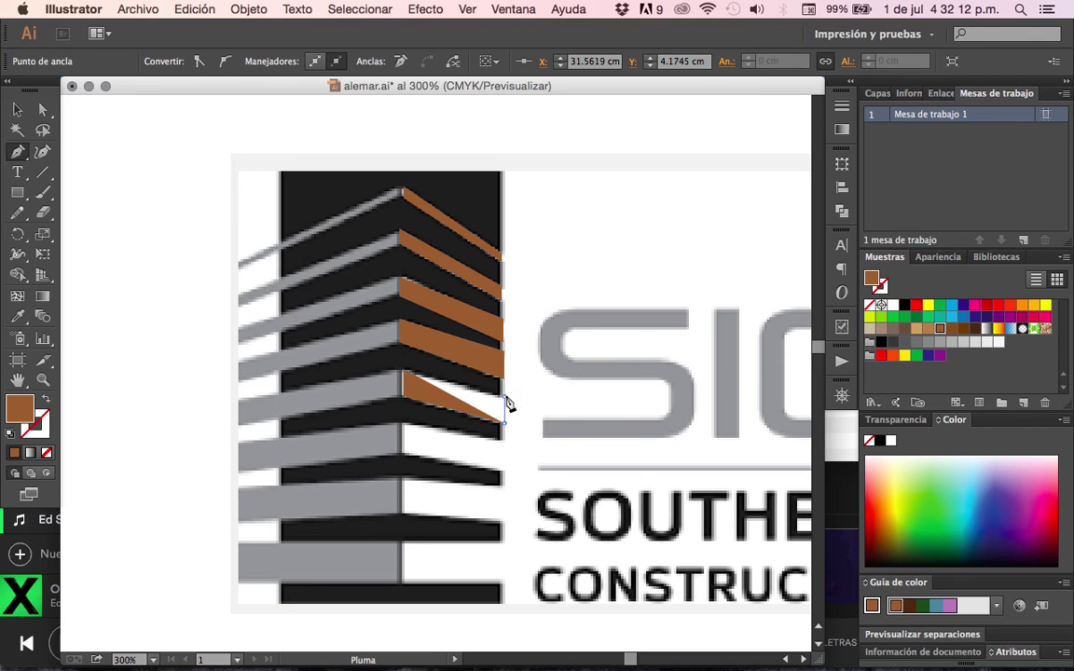
click(403, 370)
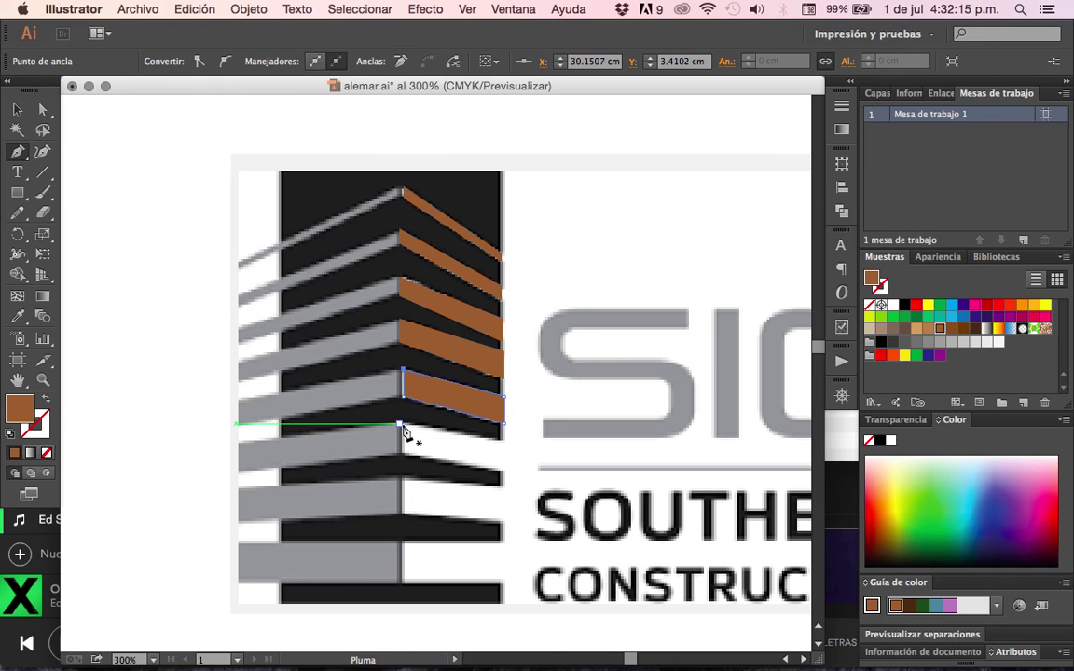
Trace the sixth and seventh white right stripes as closed brown shapes.
drag(402, 427, 407, 459)
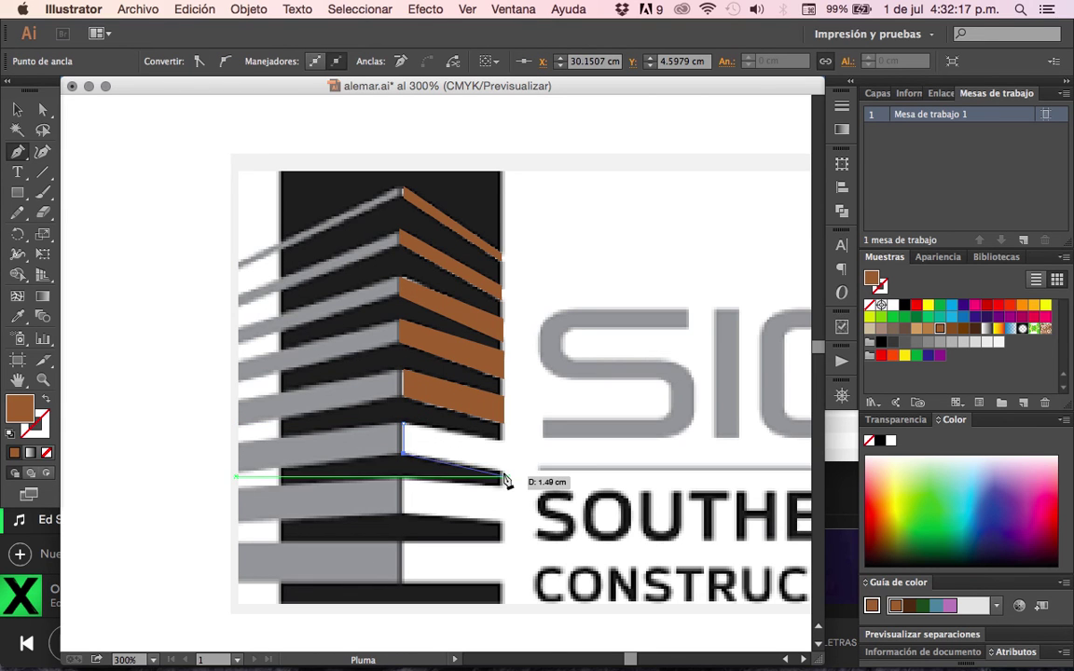
click(503, 470)
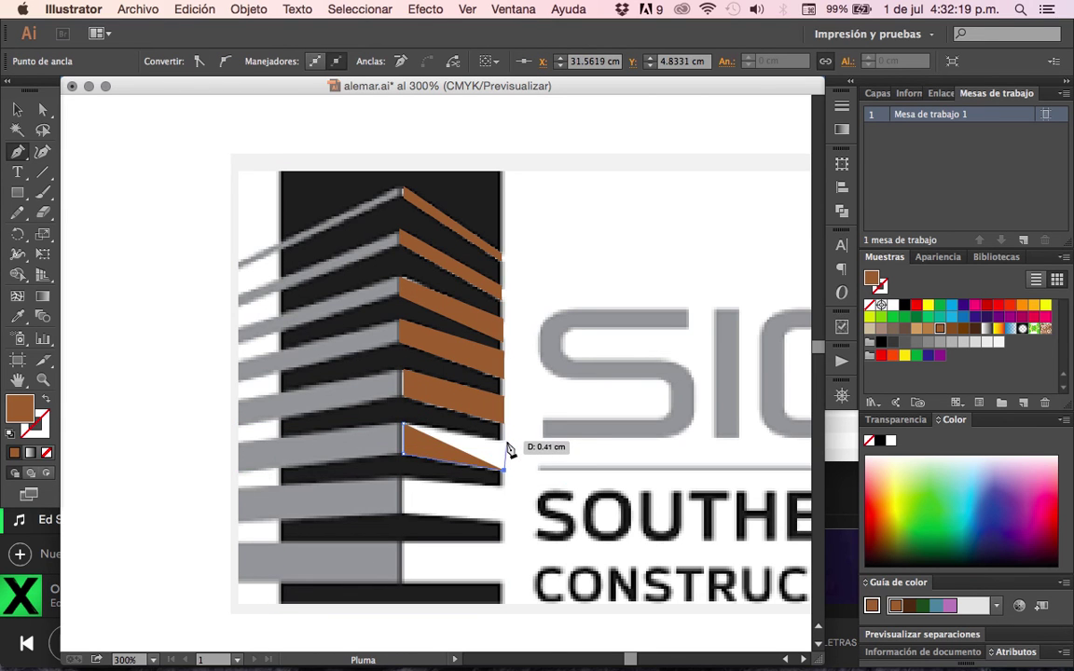
click(504, 444)
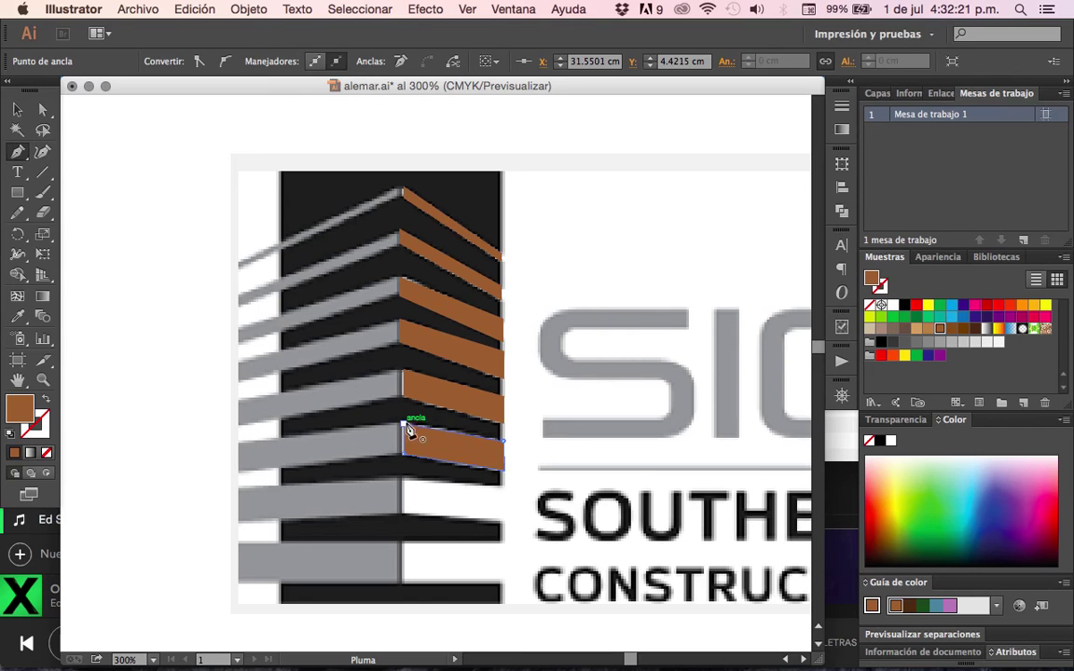
click(404, 475)
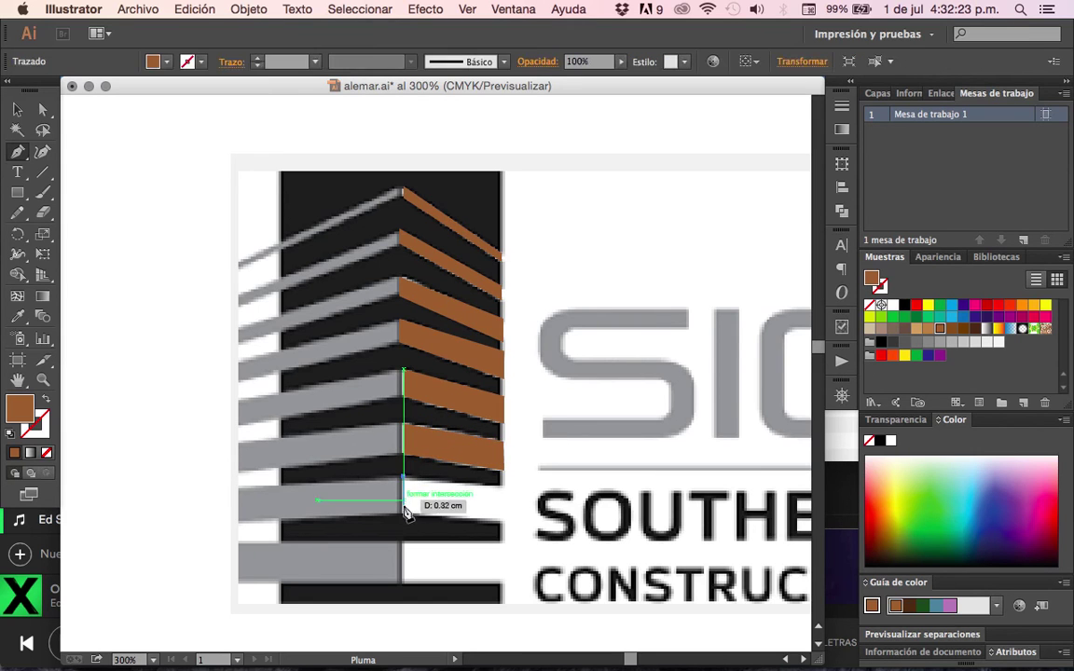
click(404, 512)
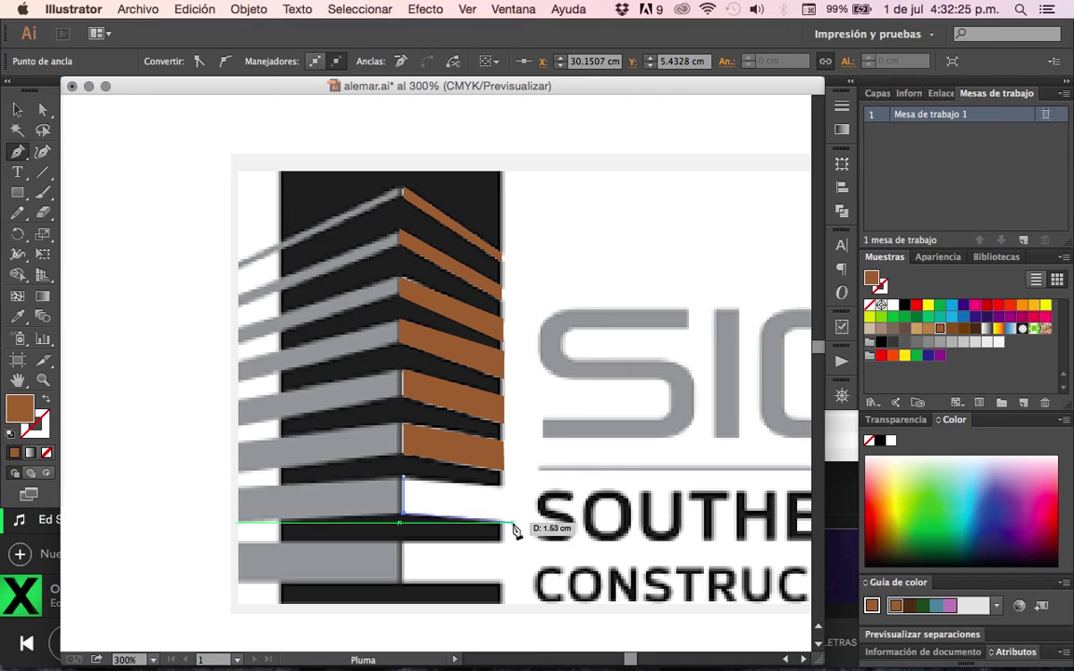
click(504, 522)
click(504, 487)
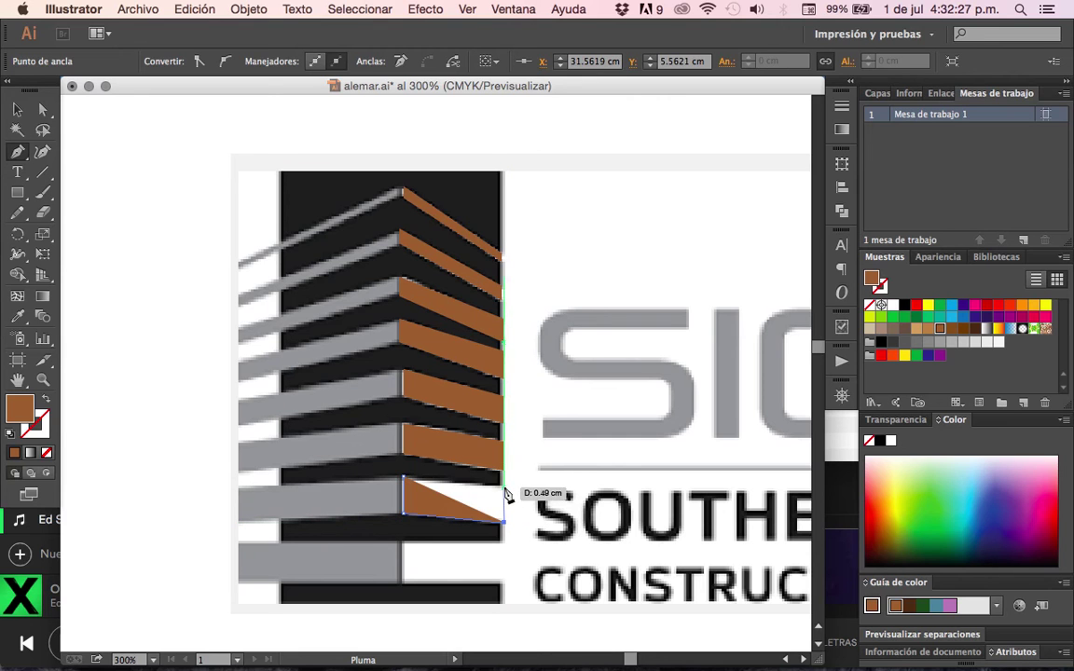
click(403, 478)
Trace the bottom white bar as a closed brown shape.
click(403, 545)
click(403, 579)
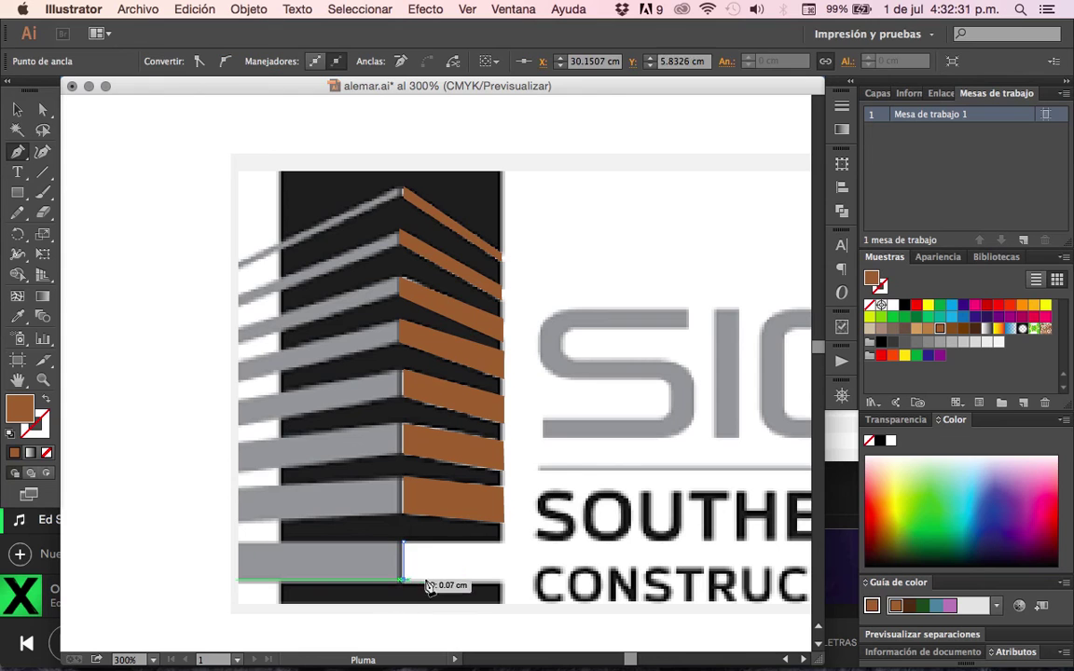
click(505, 579)
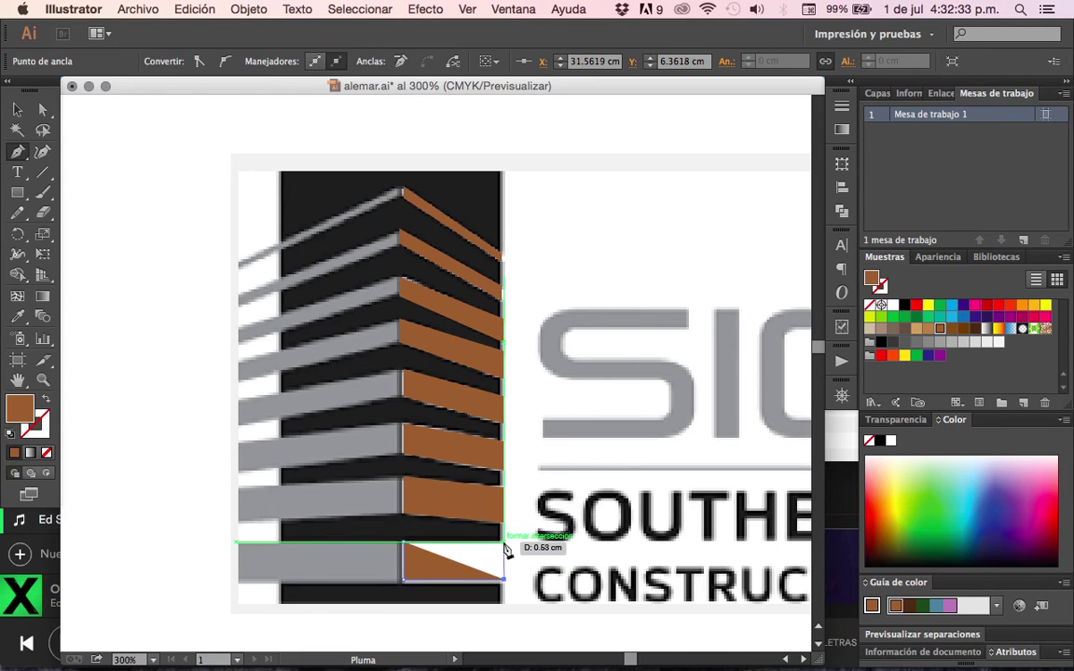
click(504, 541)
click(404, 542)
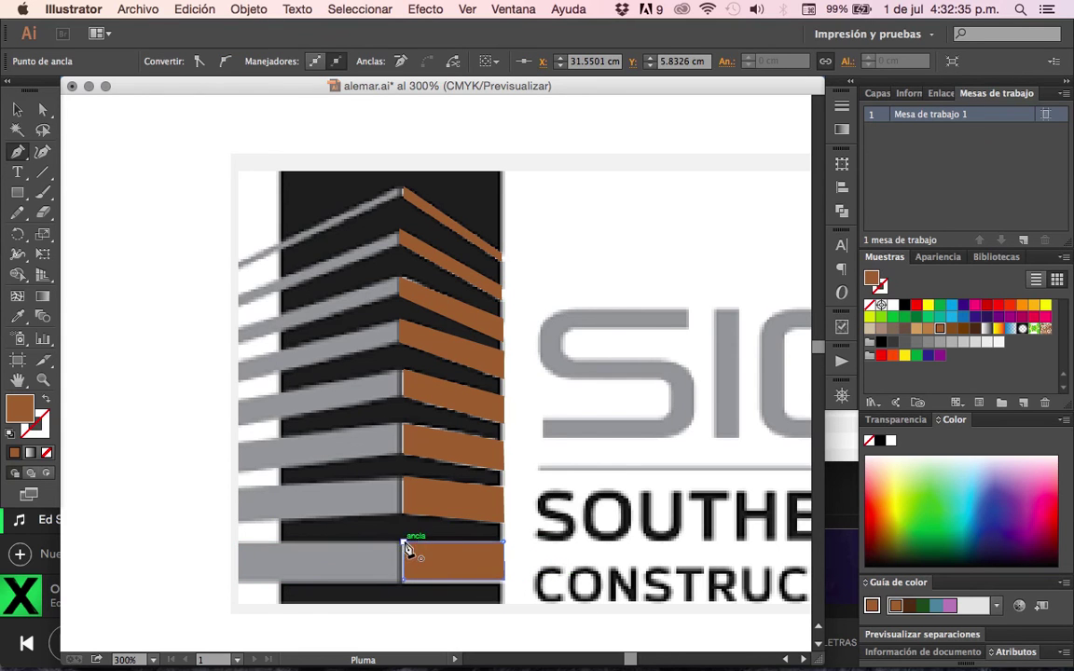
click(21, 112)
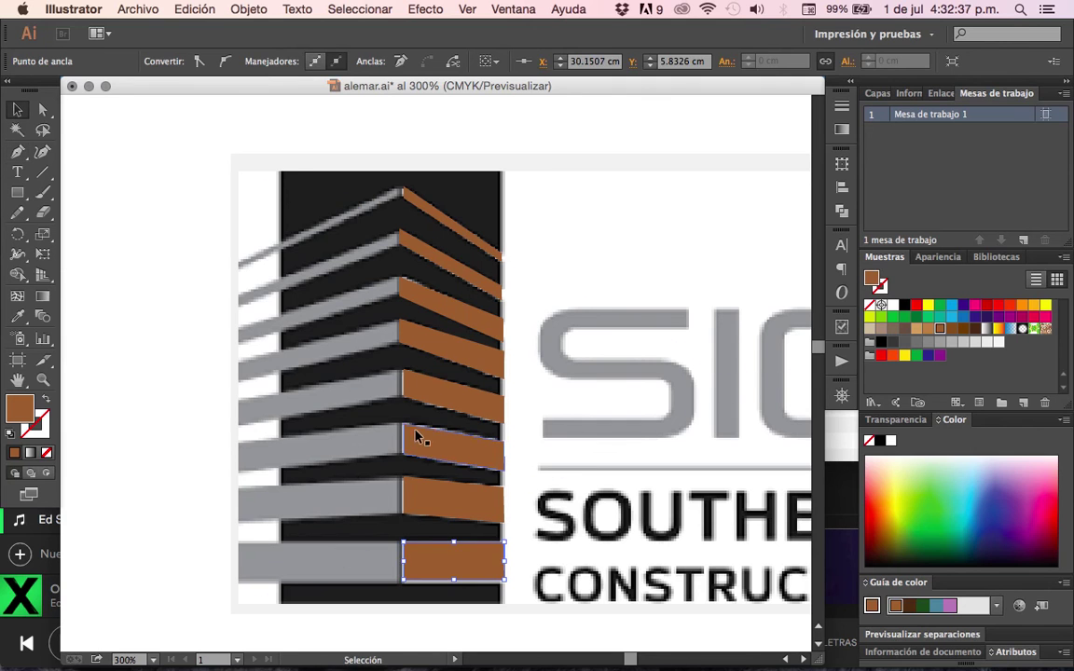
Select all the brown right-side bars and group them with Cmd+G.
shift+click(419, 494)
shift+click(401, 440)
shift+click(423, 402)
shift+click(488, 362)
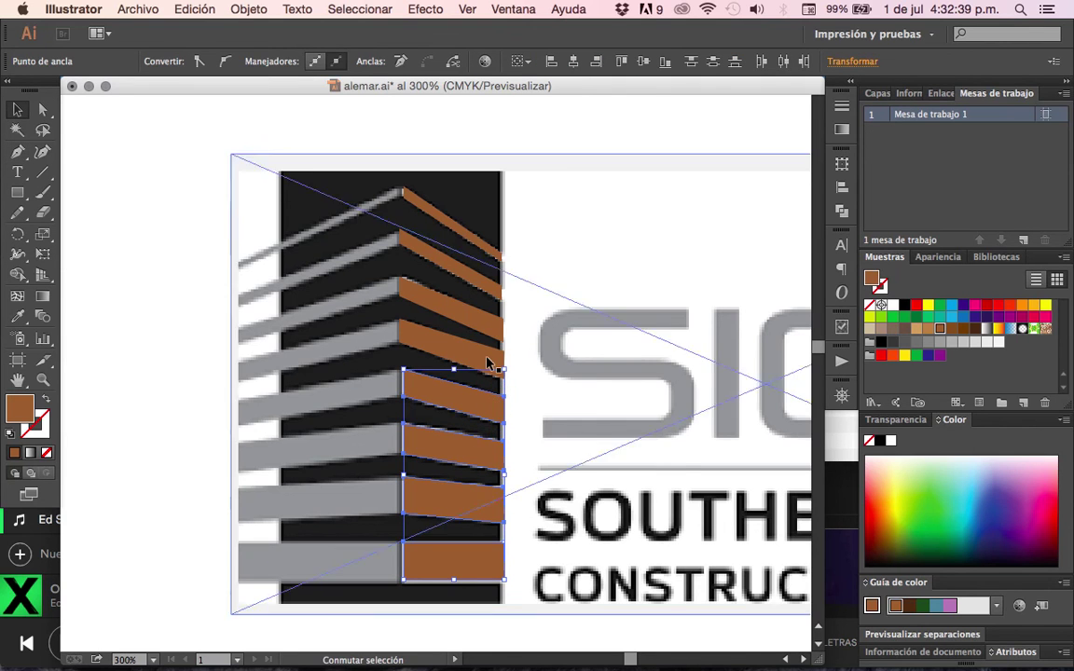
shift+click(488, 324)
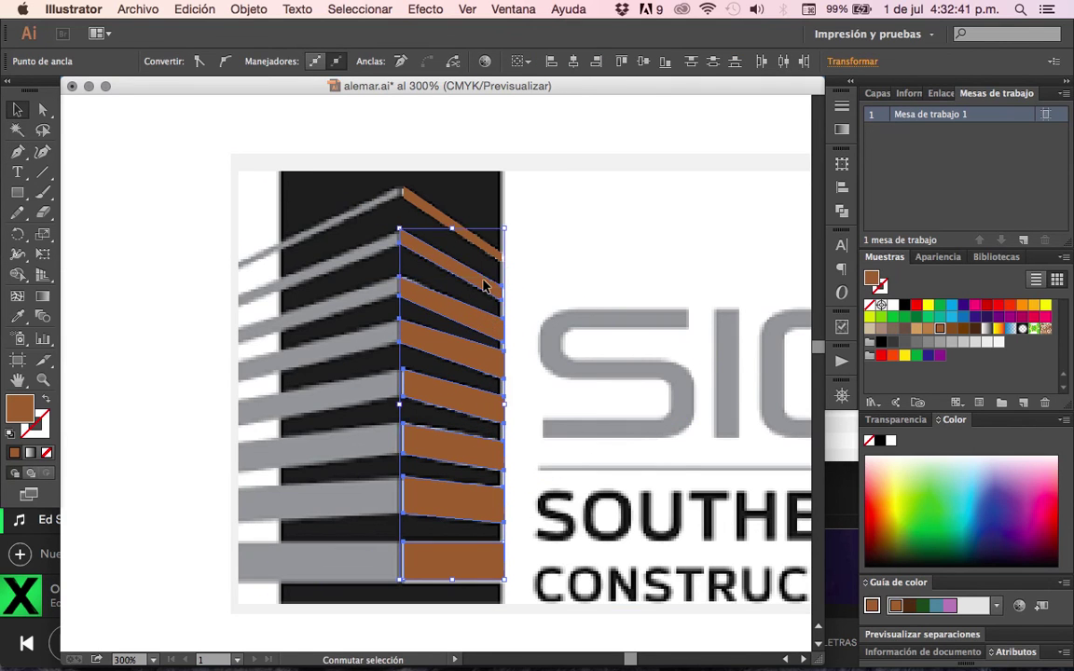
shift+click(485, 245)
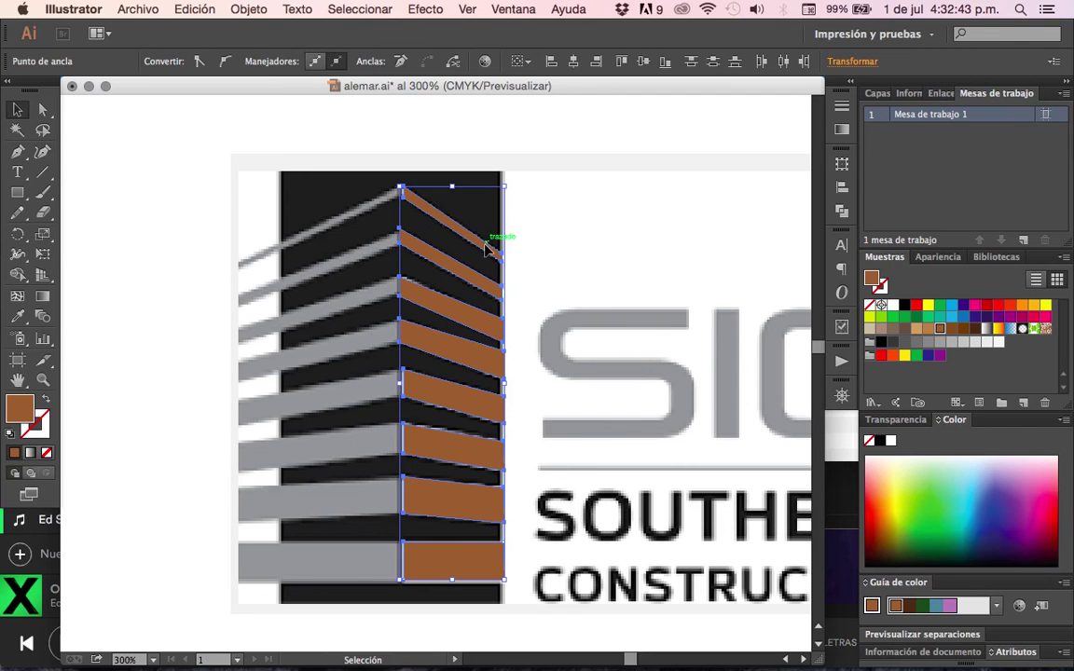
key(super+g)
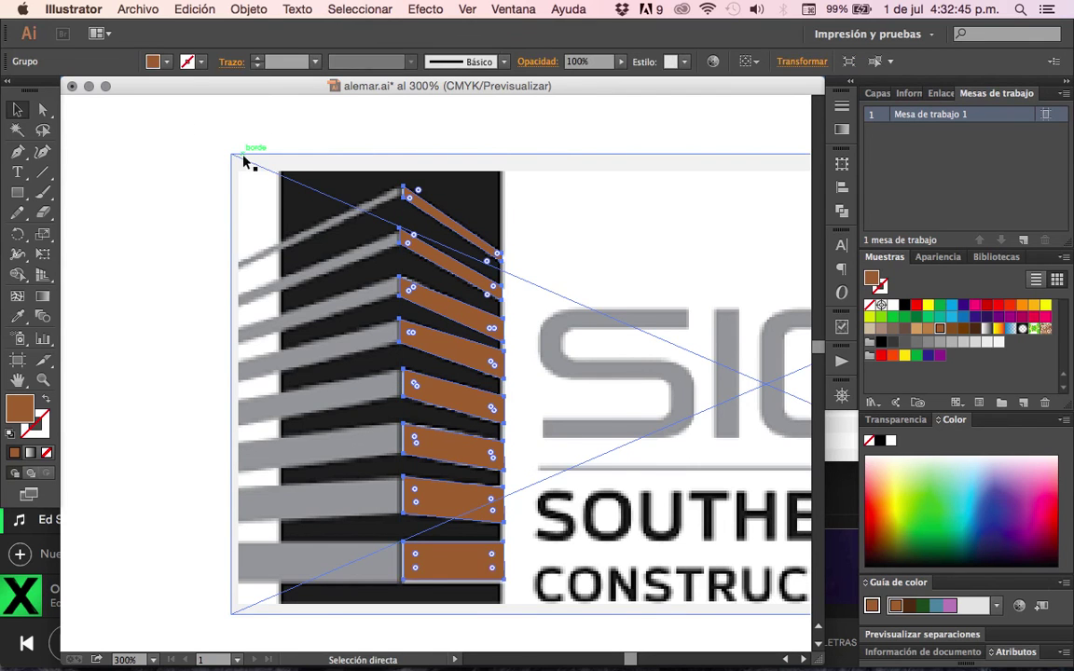
Send the brown group to the back and delete the reference logo screenshot.
right_click(425, 314)
mouse_move(470, 451)
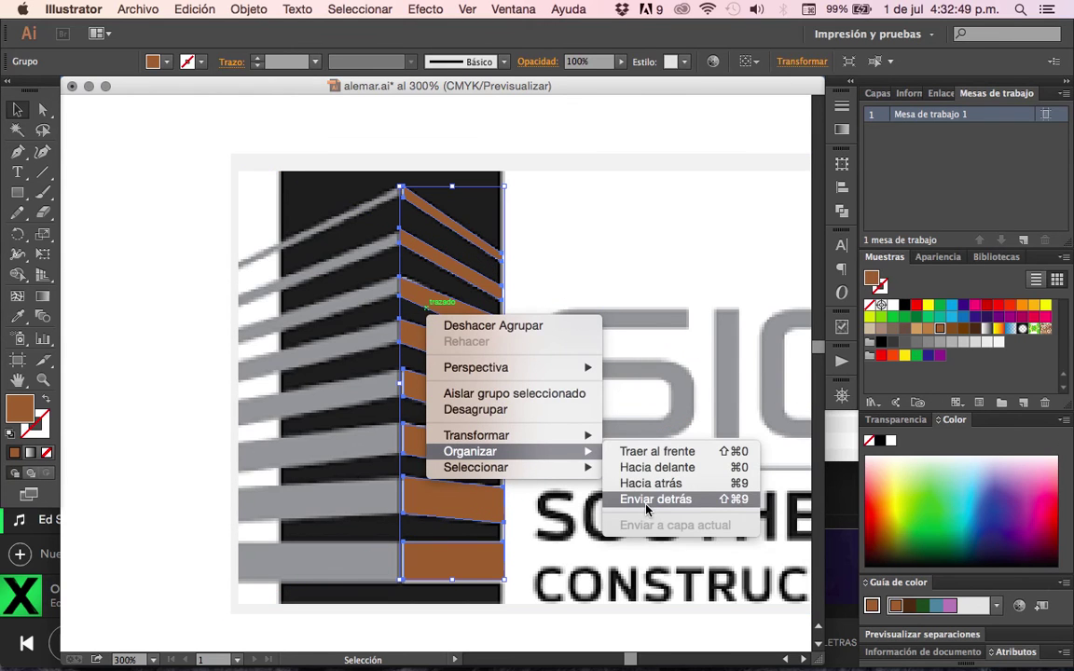
click(643, 501)
click(315, 389)
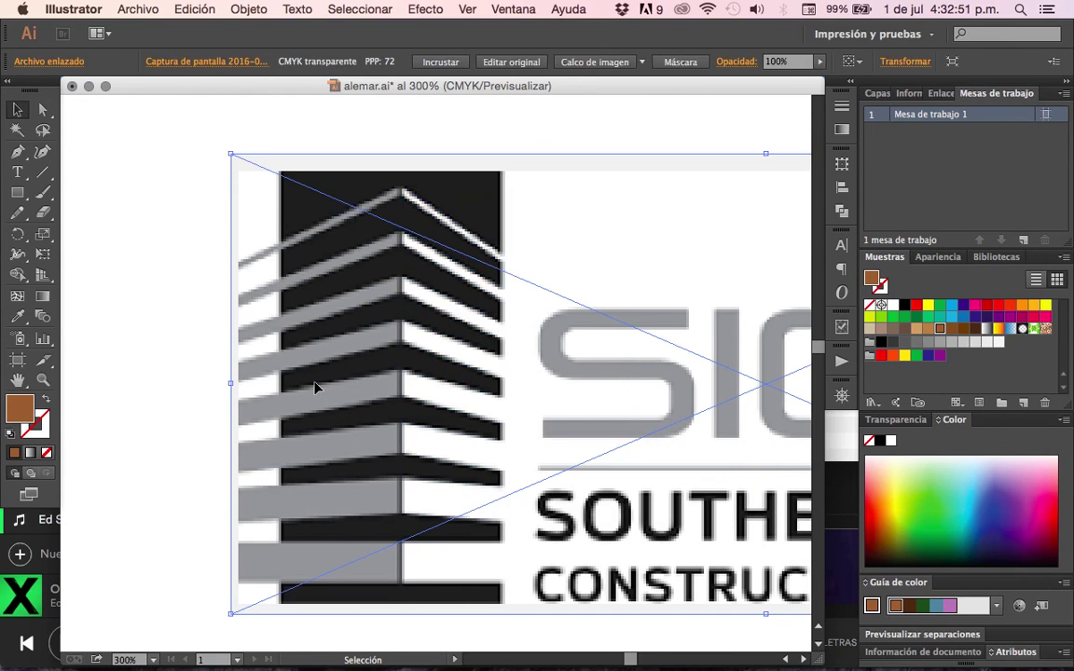
key(Delete)
click(326, 214)
right_click(325, 214)
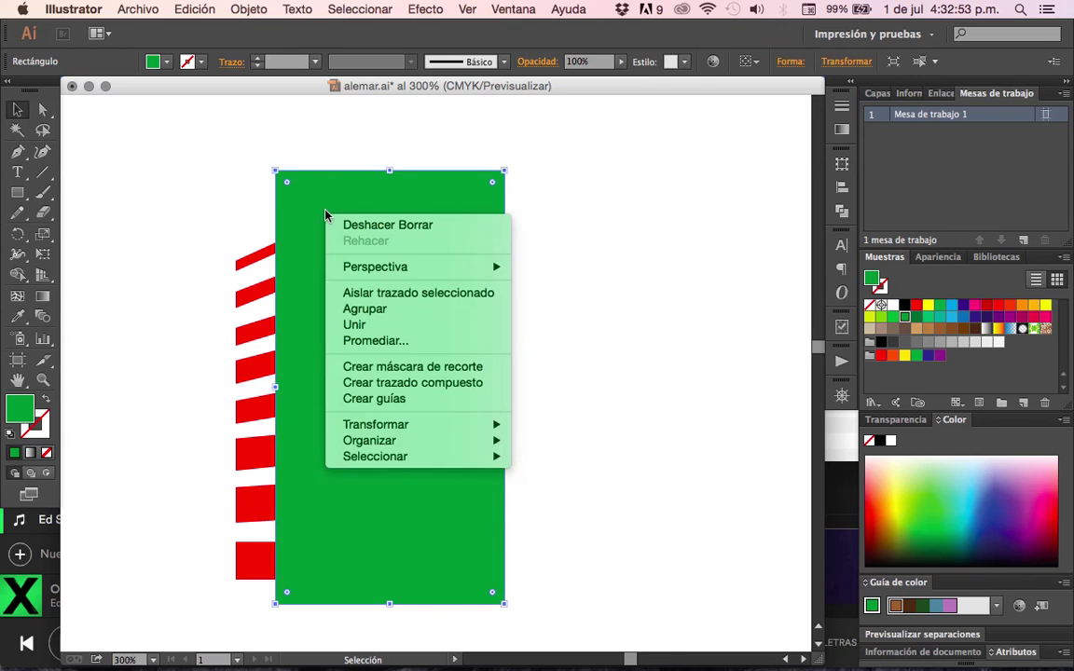
mouse_move(369, 440)
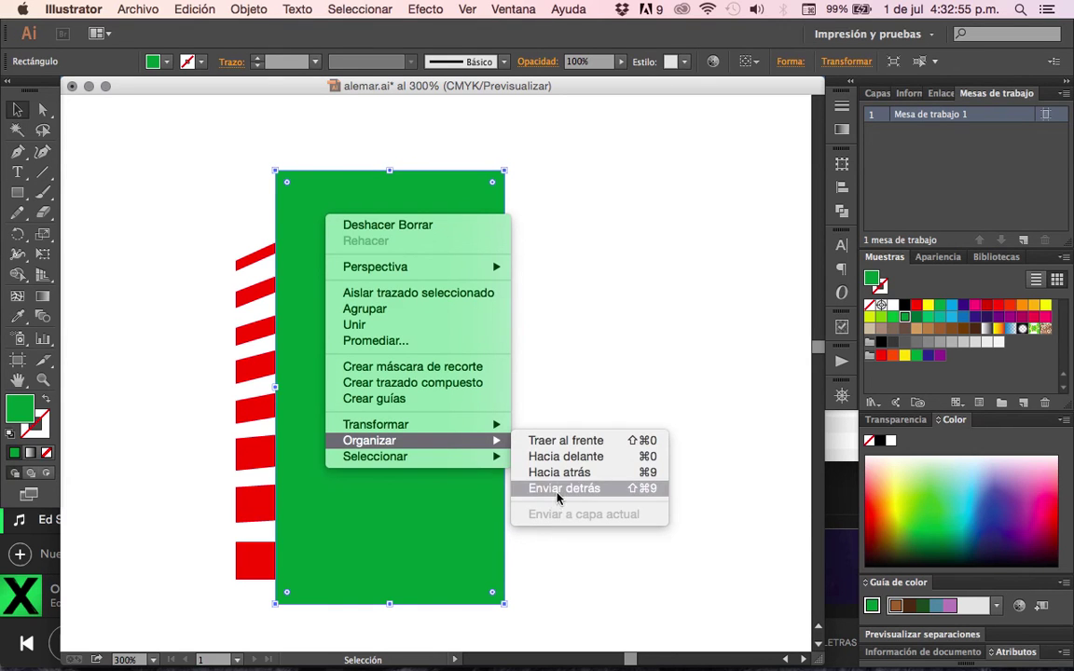
Send the green rectangle behind the stripes, fill it grey, and narrow it from the right.
click(553, 488)
click(167, 296)
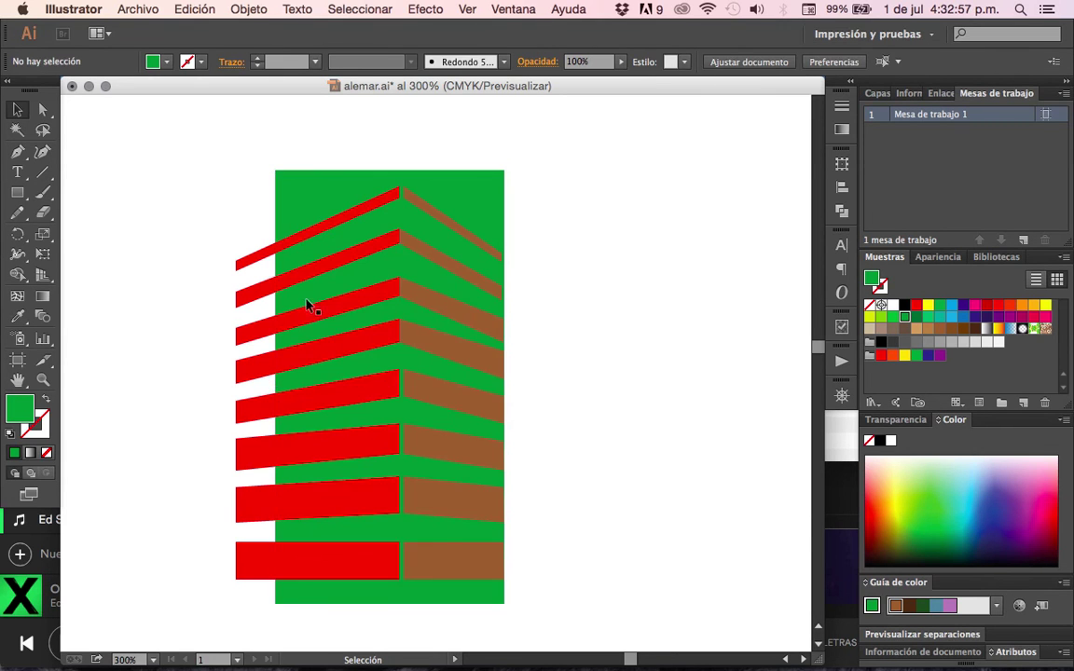
click(354, 184)
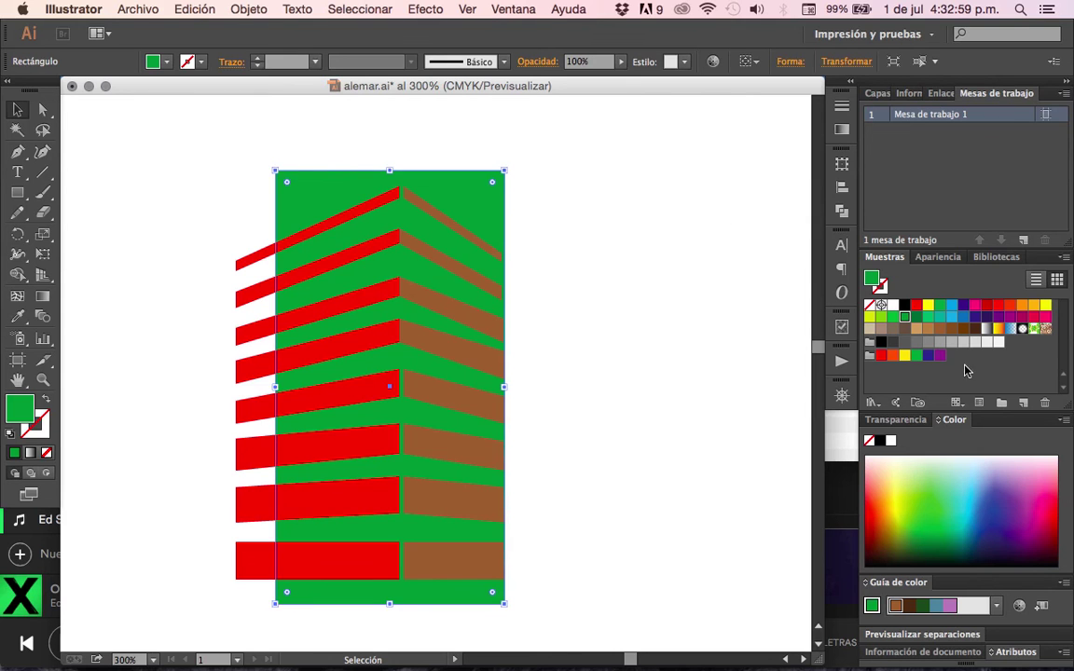
click(939, 342)
click(190, 238)
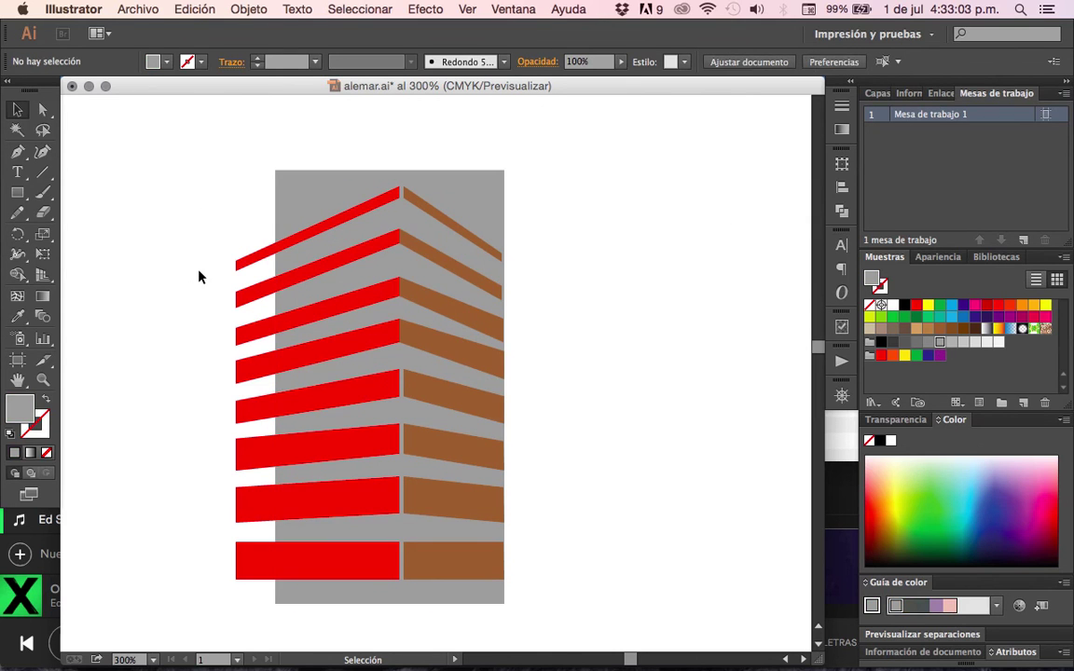
click(486, 189)
drag(504, 392, 478, 386)
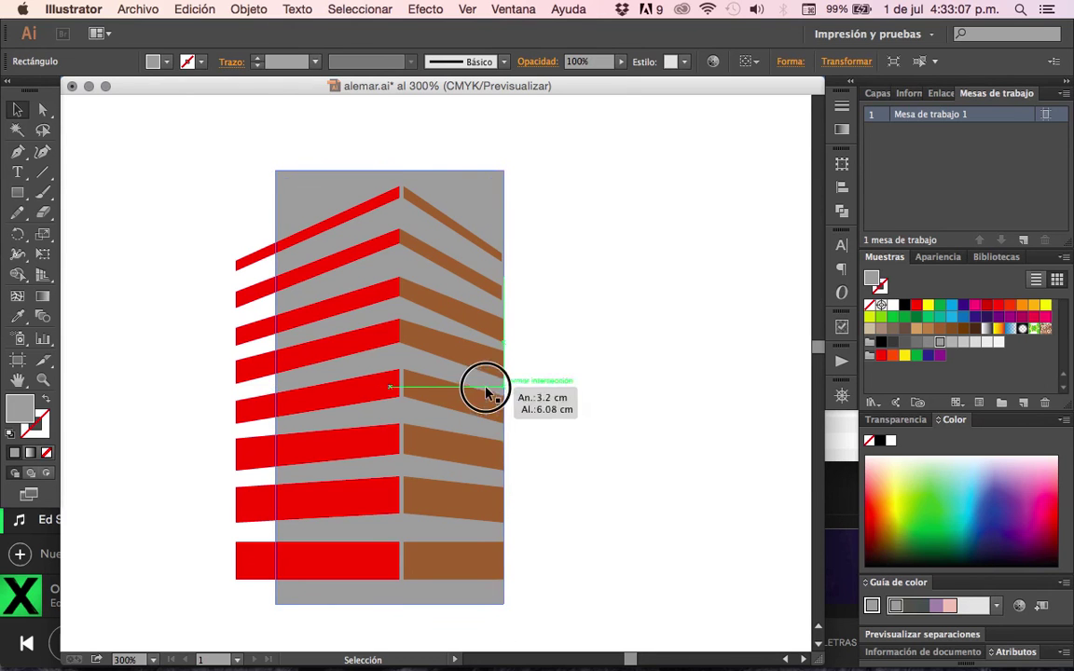
Place the original SICA logo screenshot from Finder onto the canvas, right of the redrawn tower.
click(531, 328)
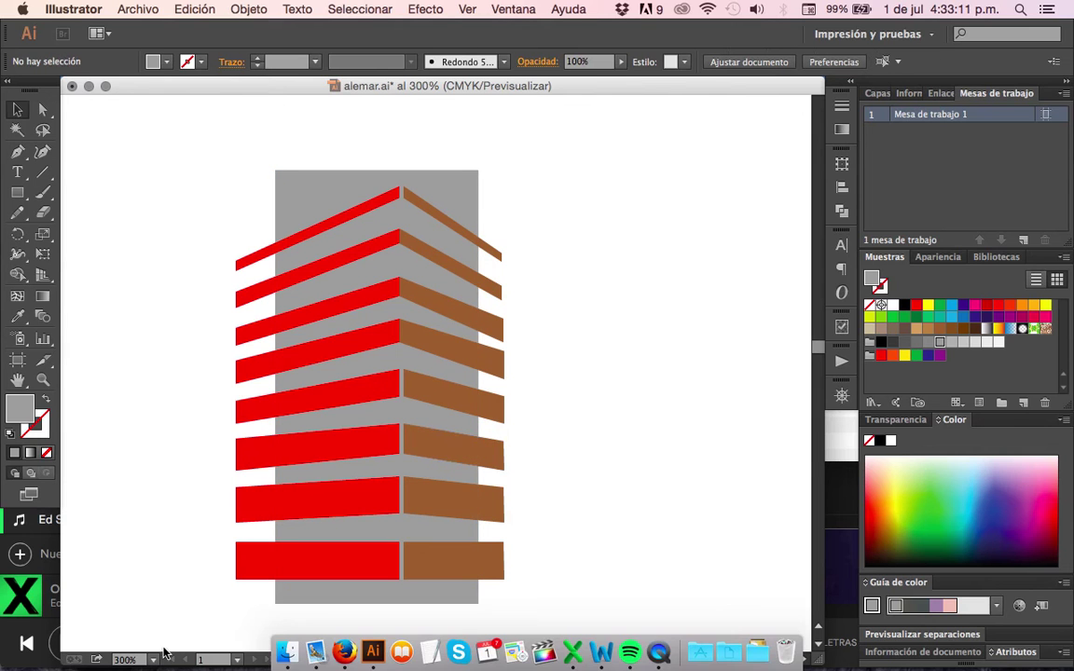
click(297, 643)
drag(522, 185, 649, 519)
drag(528, 508, 778, 375)
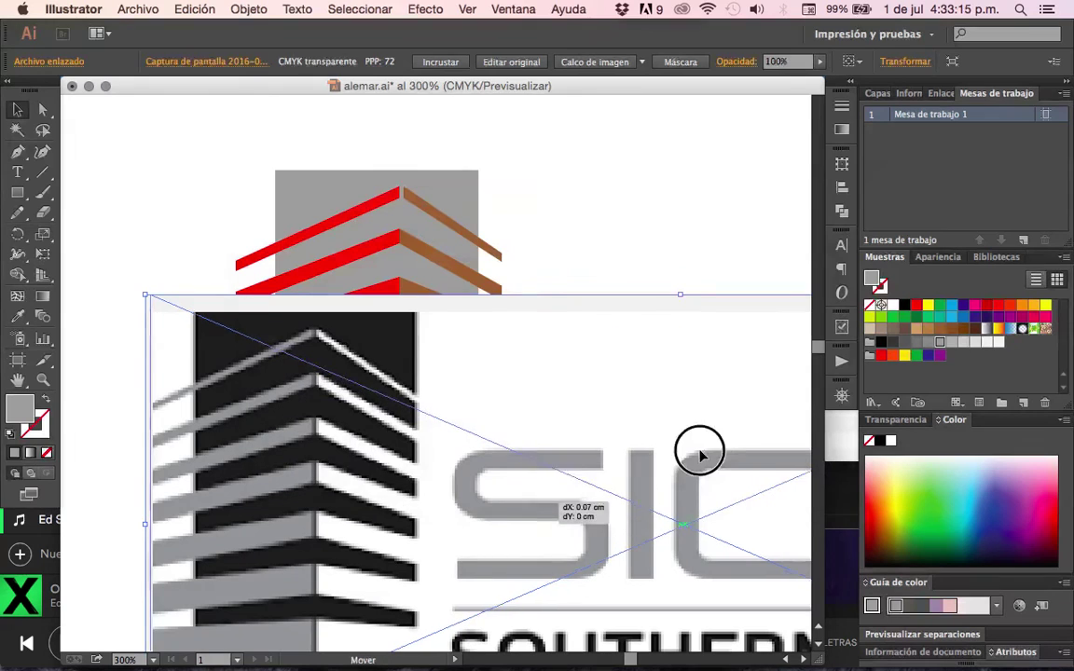
scroll(583, 400, right, 5)
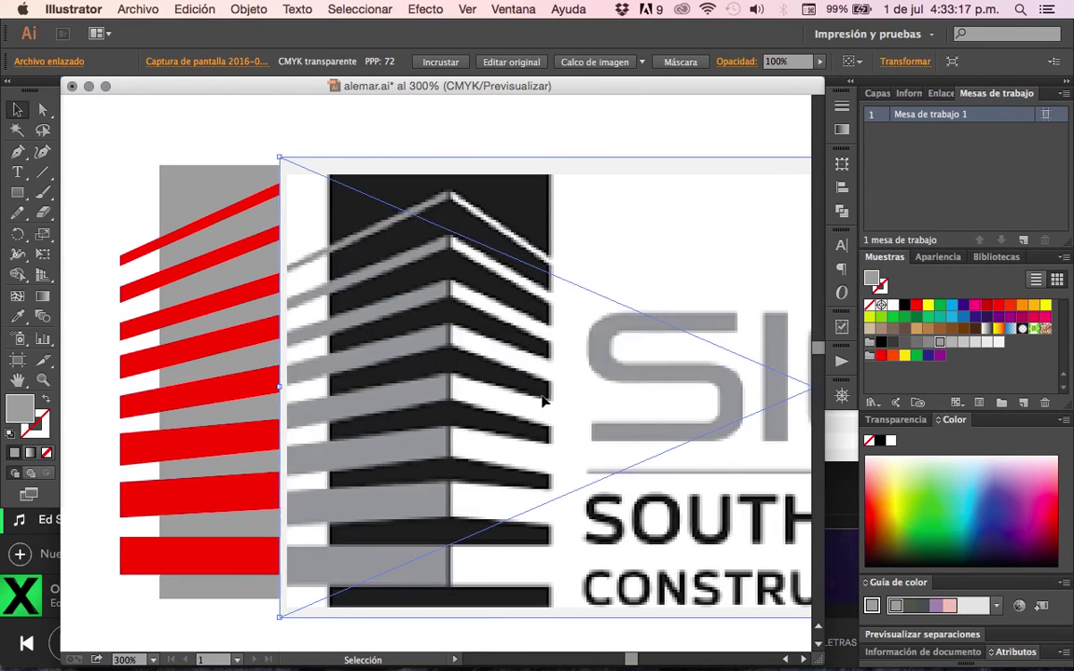
mouse_move(595, 388)
mouse_down()
mouse_move(650, 390)
mouse_move(600, 410)
mouse_up()
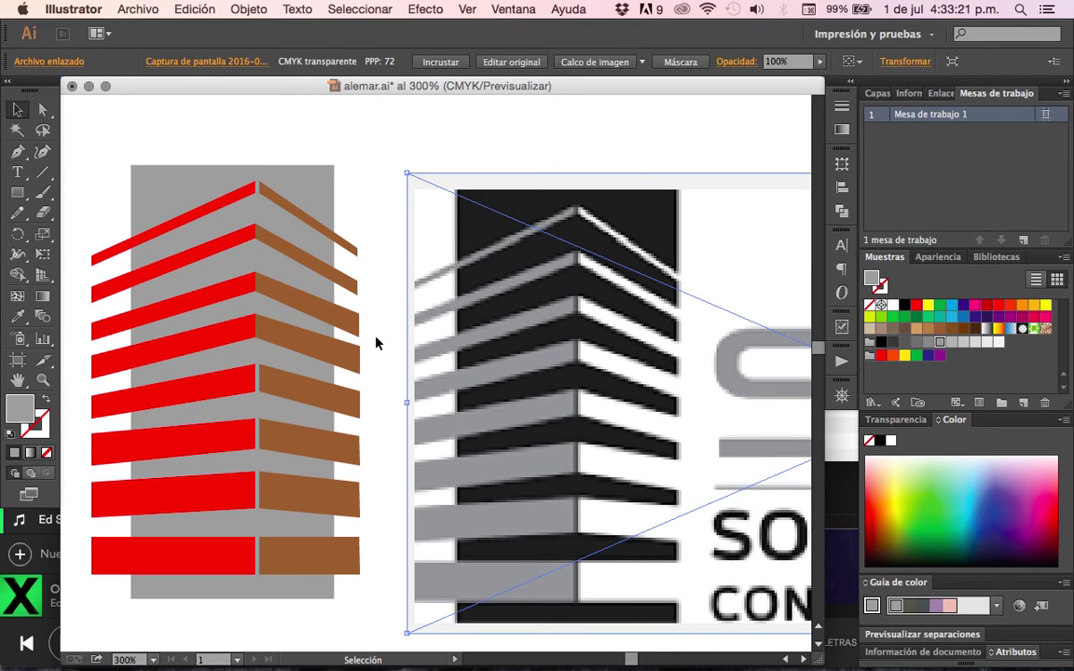
scroll(377, 338, left, 3)
scroll(378, 331, left, 2)
click(268, 174)
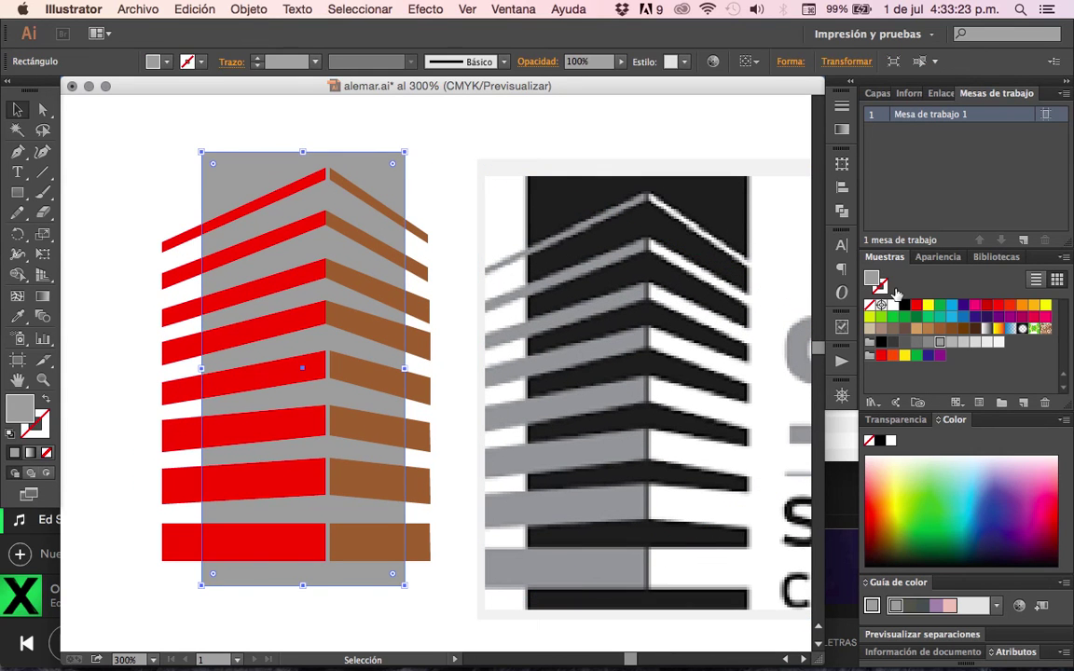
Fill the background rectangle black, the left stripes grey and the right stripes white.
click(881, 341)
click(185, 210)
click(189, 234)
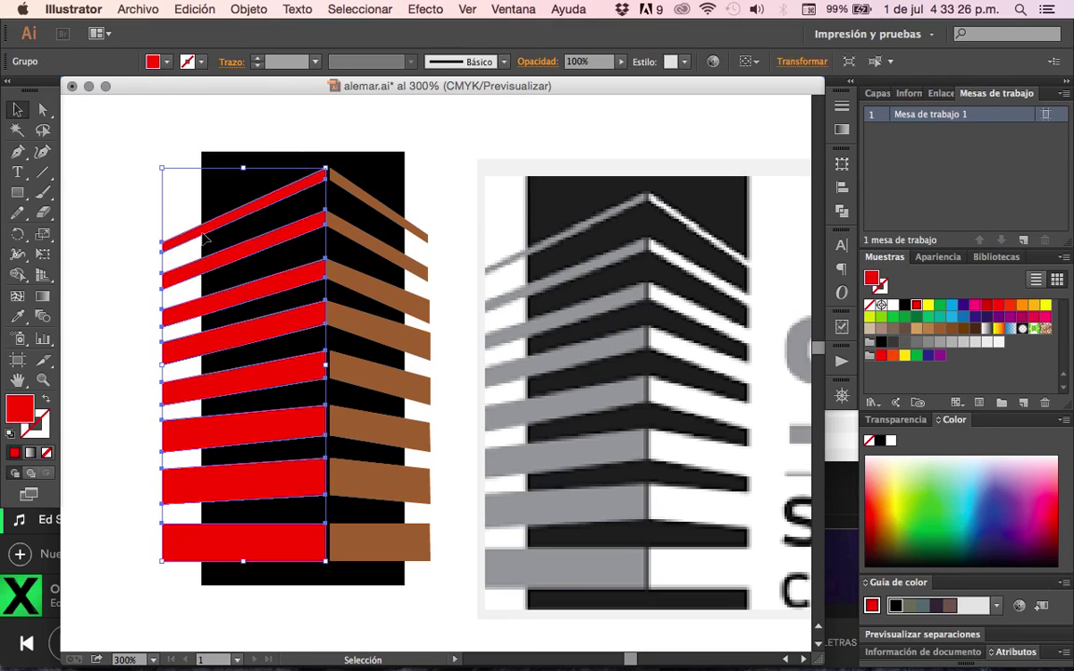
click(940, 341)
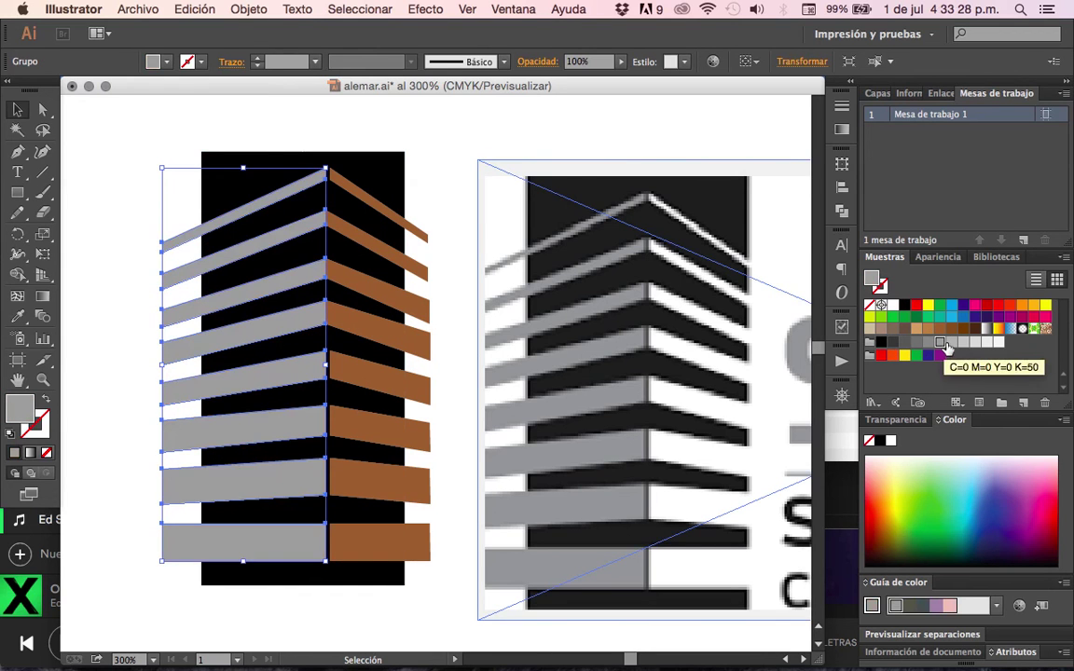
click(409, 308)
click(892, 306)
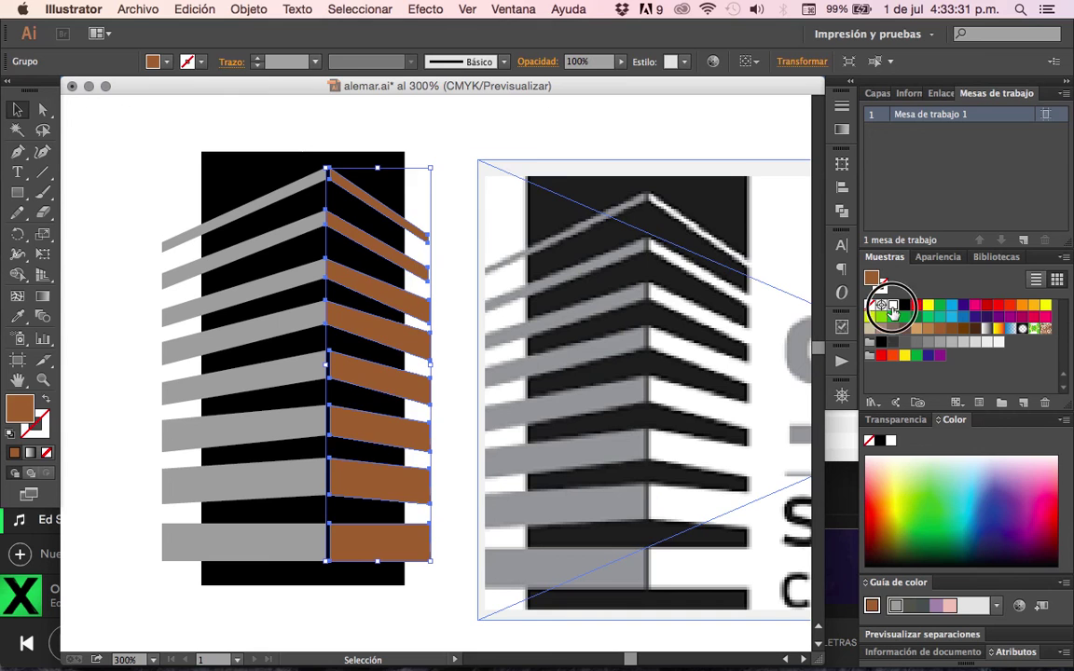
click(76, 256)
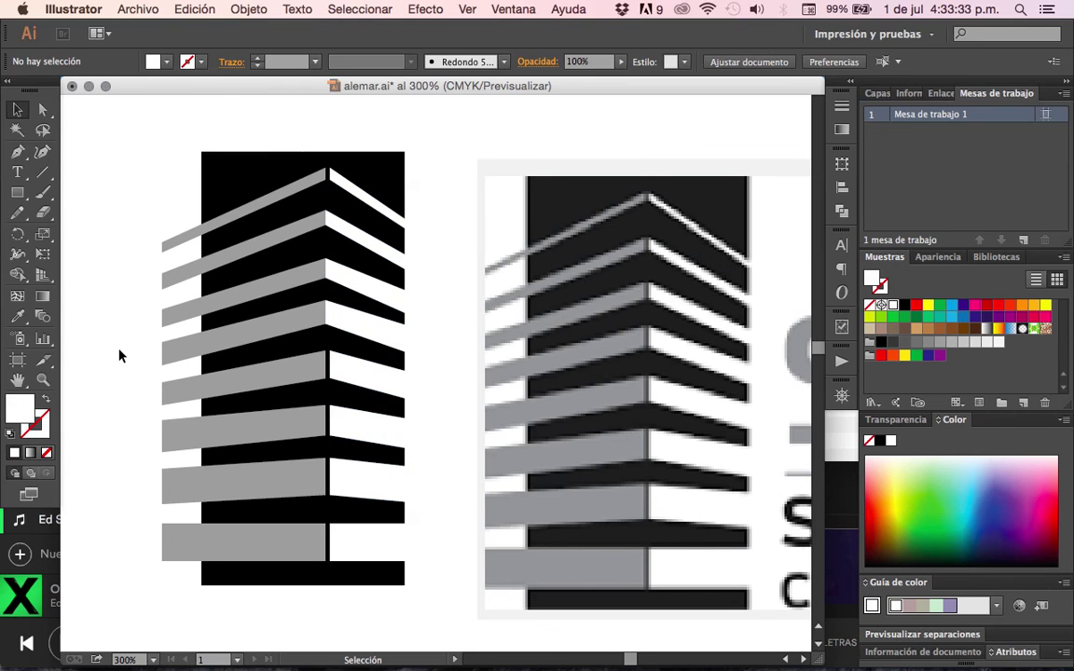
Zoom out to 200% and move the original logo closer beside the redrawn one.
scroll(119, 354, right, 5)
scroll(119, 354, down, 1)
key(super+minus)
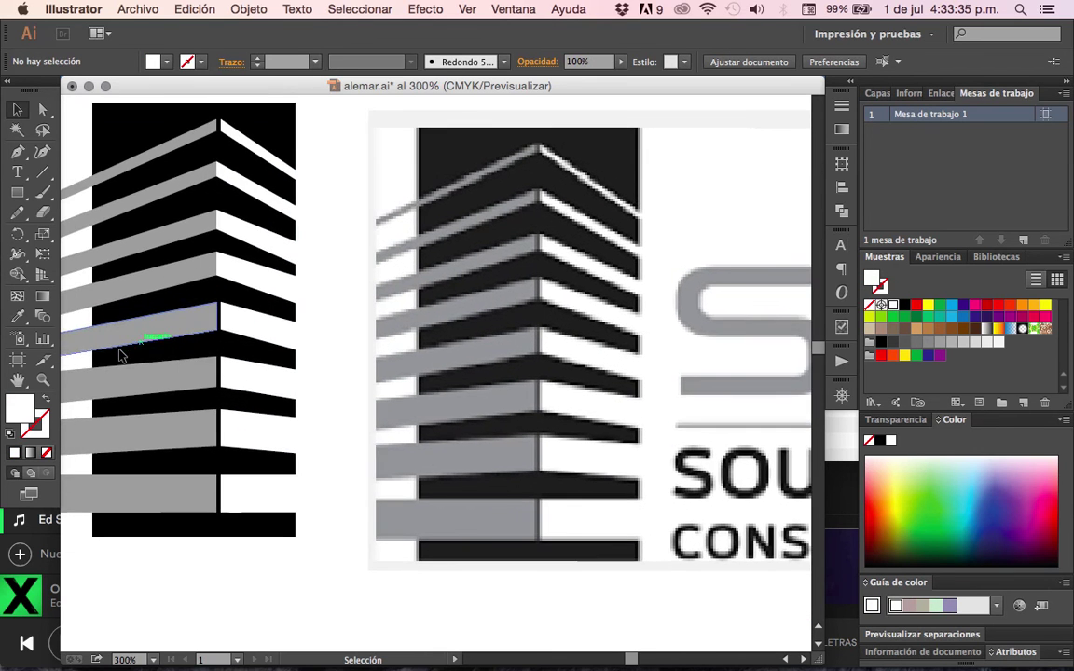
scroll(120, 355, right, 2)
scroll(119, 355, up, 1)
mouse_move(550, 338)
mouse_down()
mouse_move(525, 317)
mouse_move(479, 338)
mouse_up()
scroll(525, 318, down, 1)
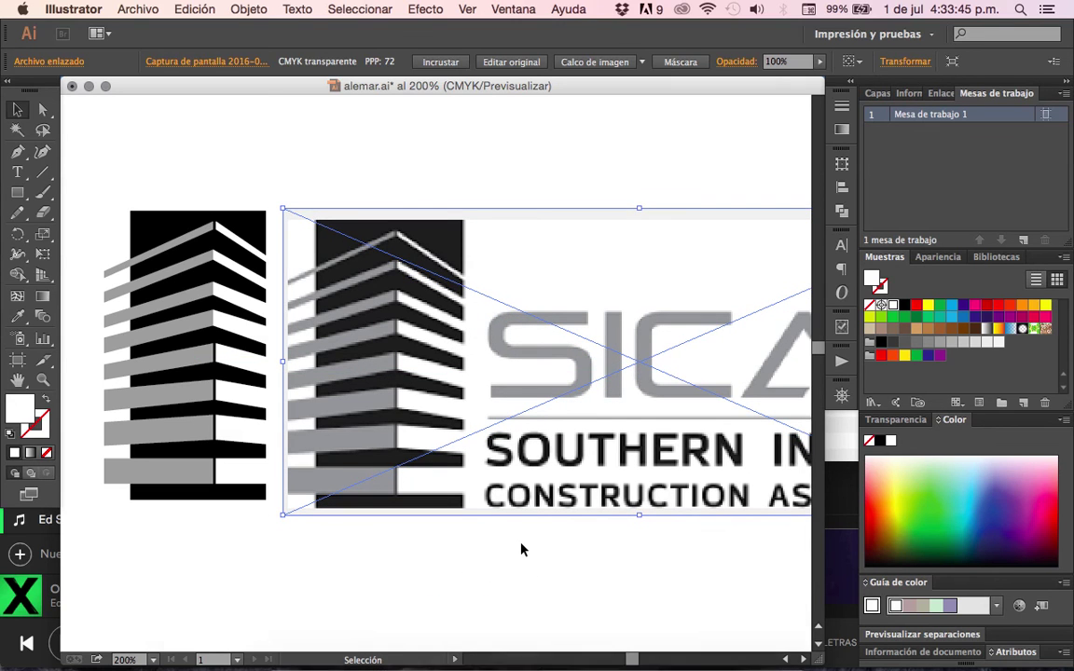
Deselect the original logo image and switch to QuickTime Player.
click(443, 561)
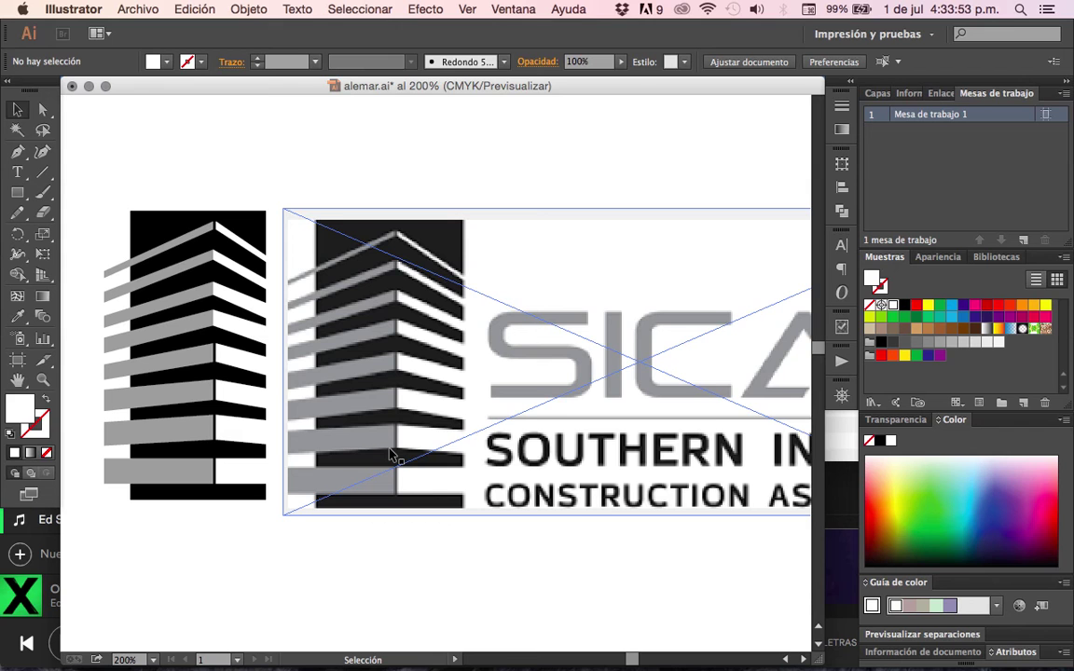
mouse_move(592, 622)
click(655, 640)
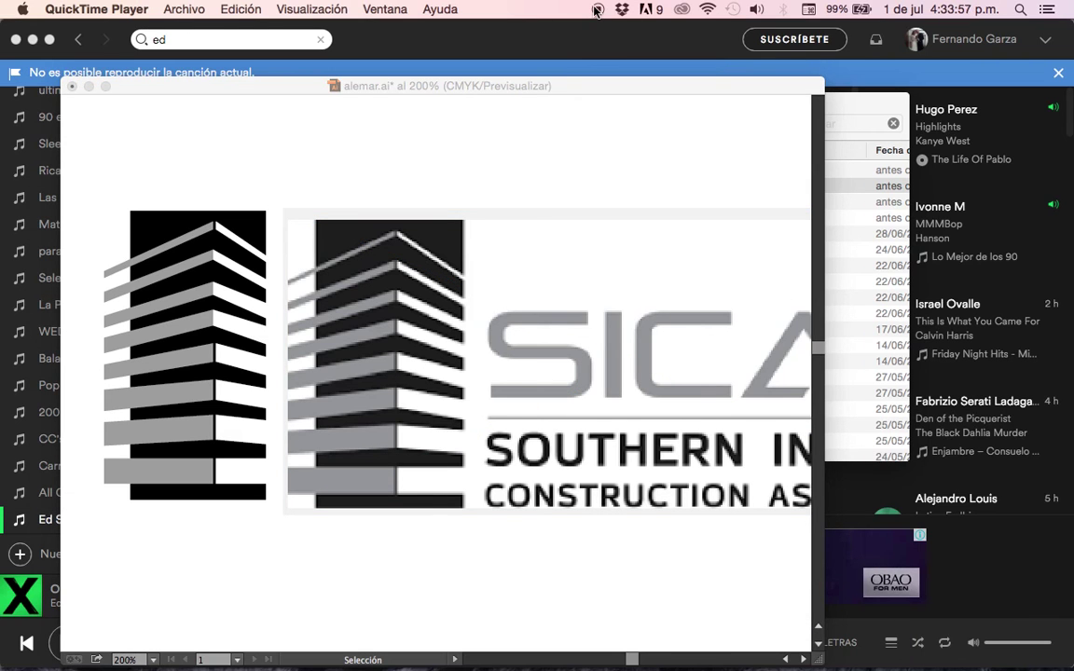